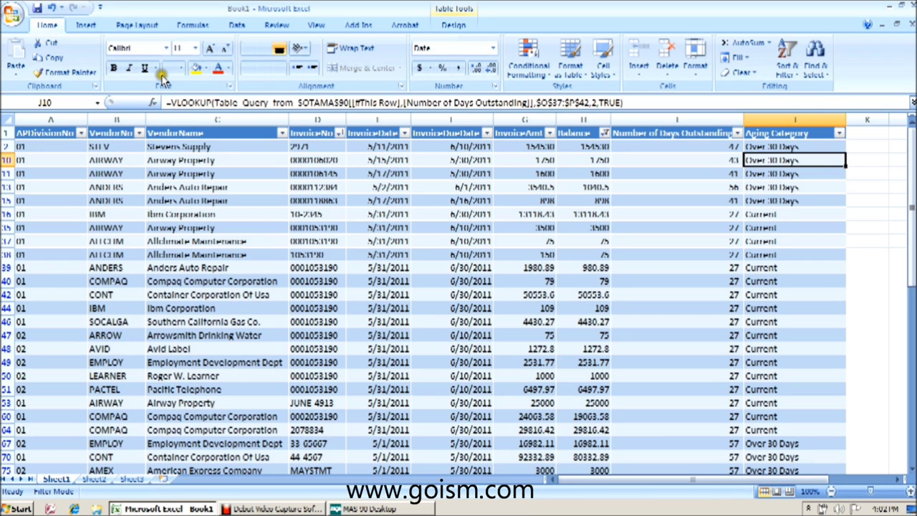
Step: Insert a PivotTable from the invoice table onto a new worksheet, Sheet6
click(199, 213)
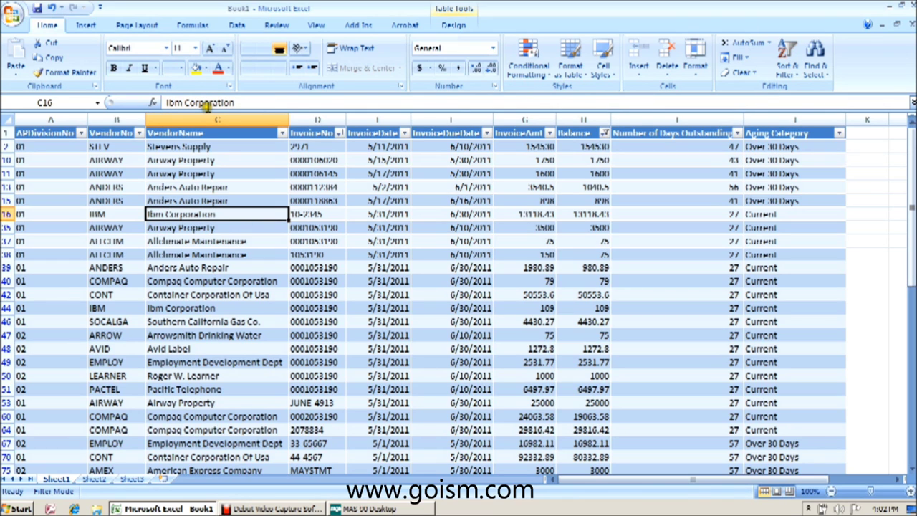
click(86, 27)
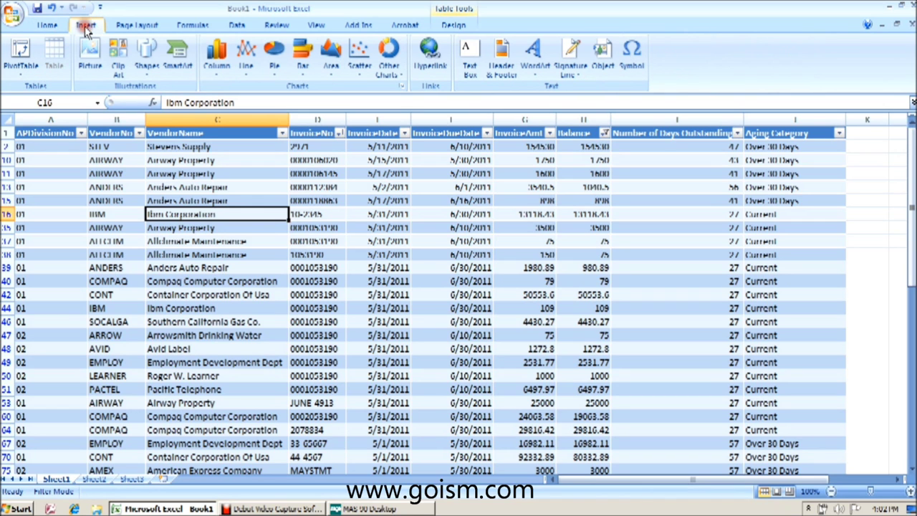
click(18, 52)
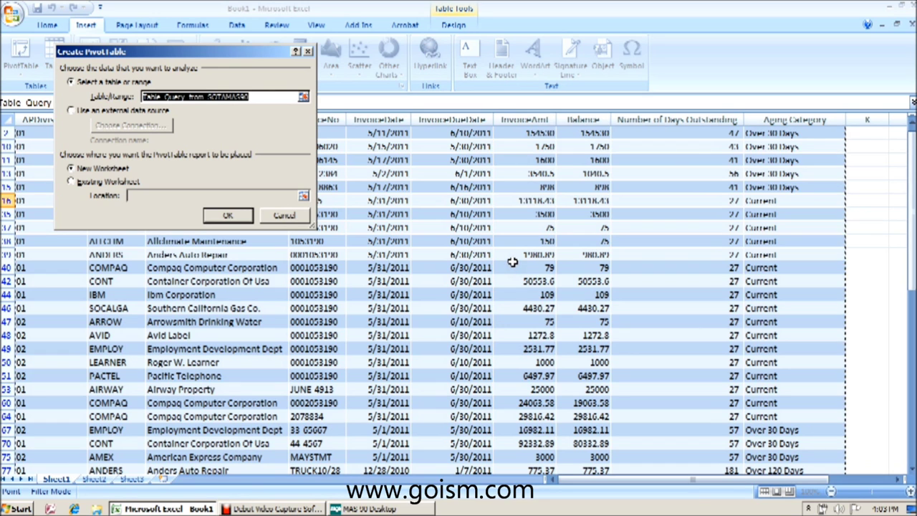
click(229, 217)
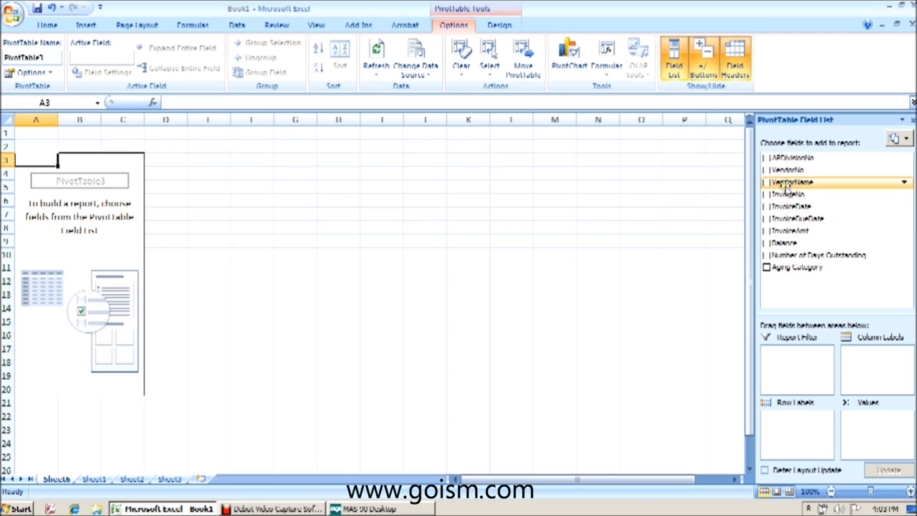
Step: Place VendorName and InvoiceNo in rows, Balance in values, and Aging Category in columns
drag(775, 185, 790, 416)
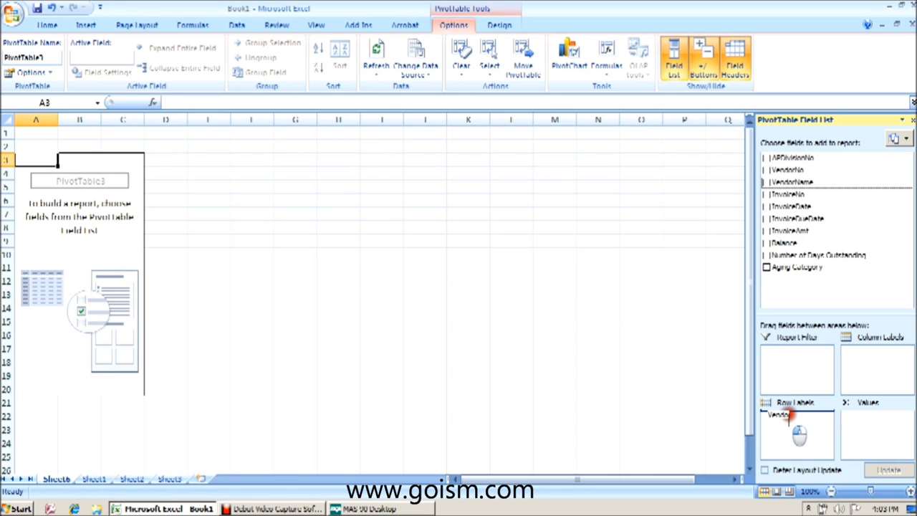
drag(791, 417, 790, 417)
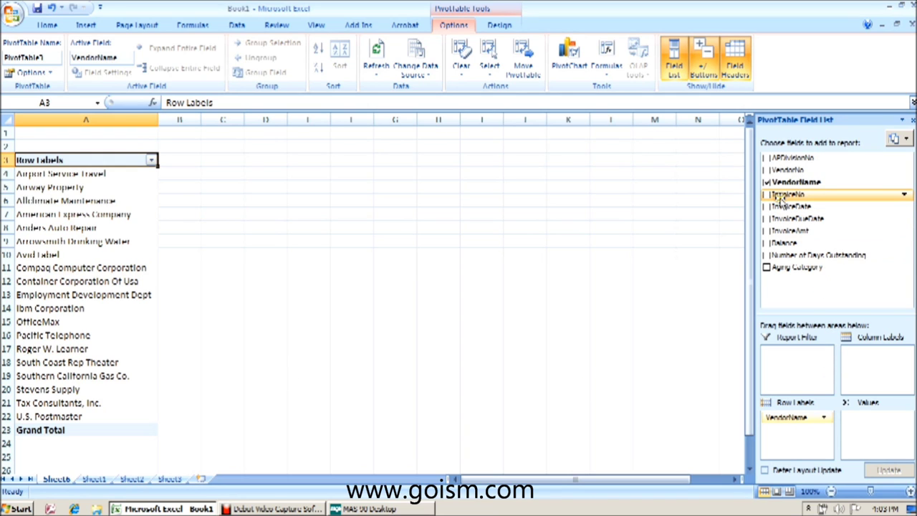
drag(783, 199, 795, 433)
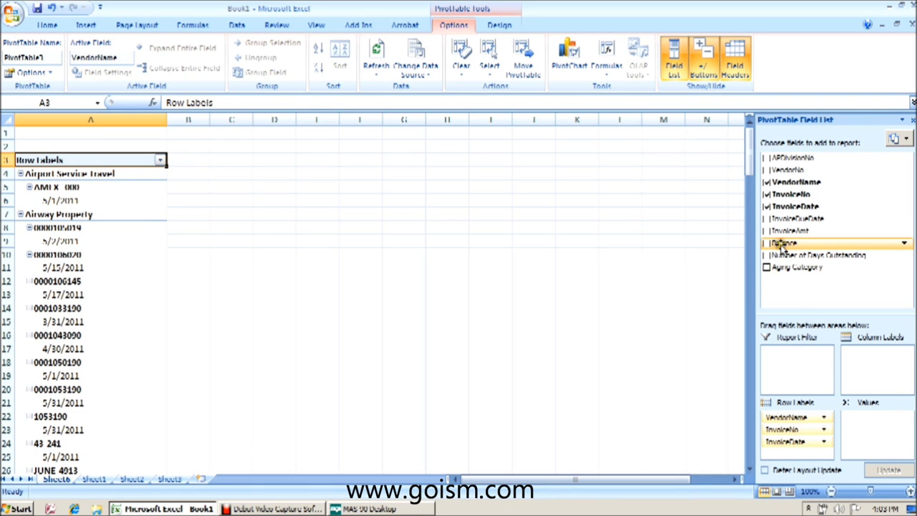
drag(783, 245, 867, 420)
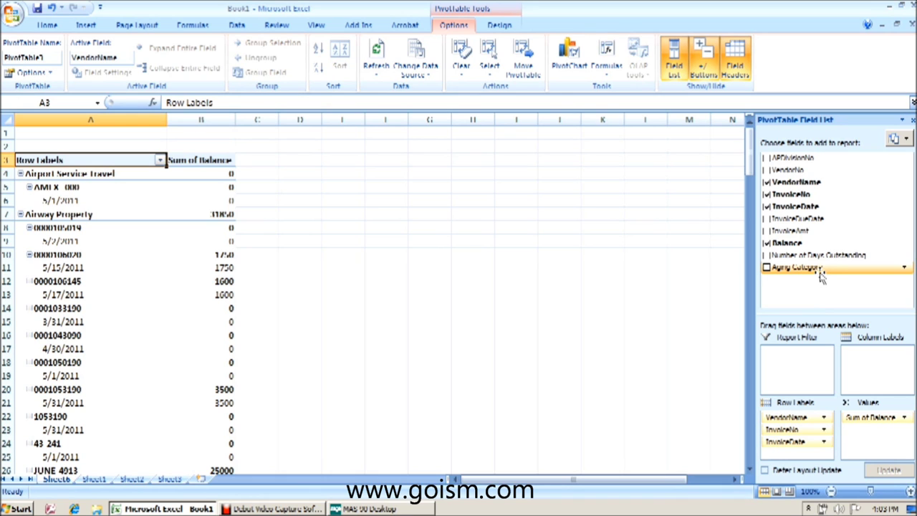
drag(817, 276, 869, 353)
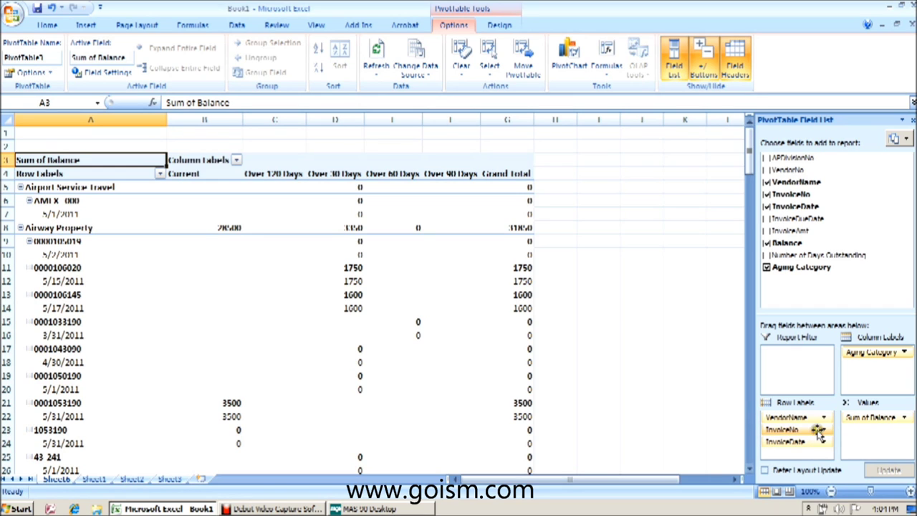
Step: Remove subtotals from InvoiceDate and show its labels in tabular form
click(825, 443)
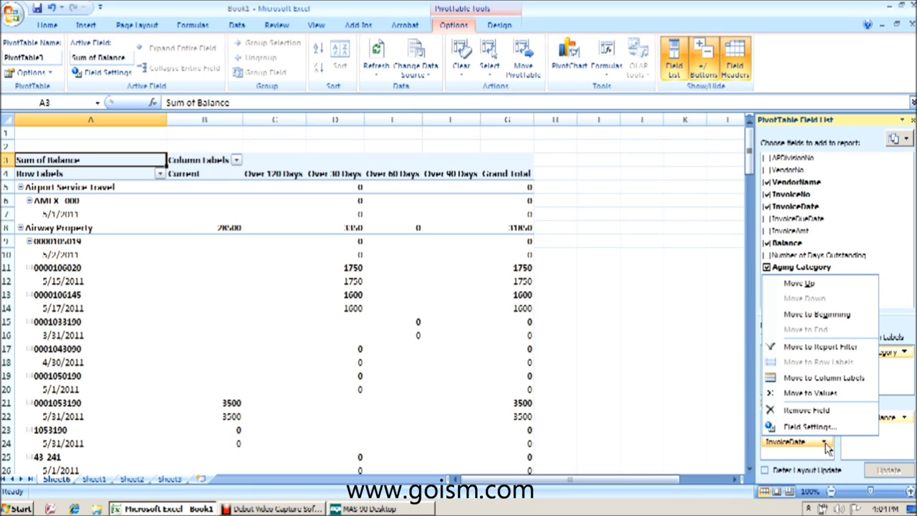
click(827, 428)
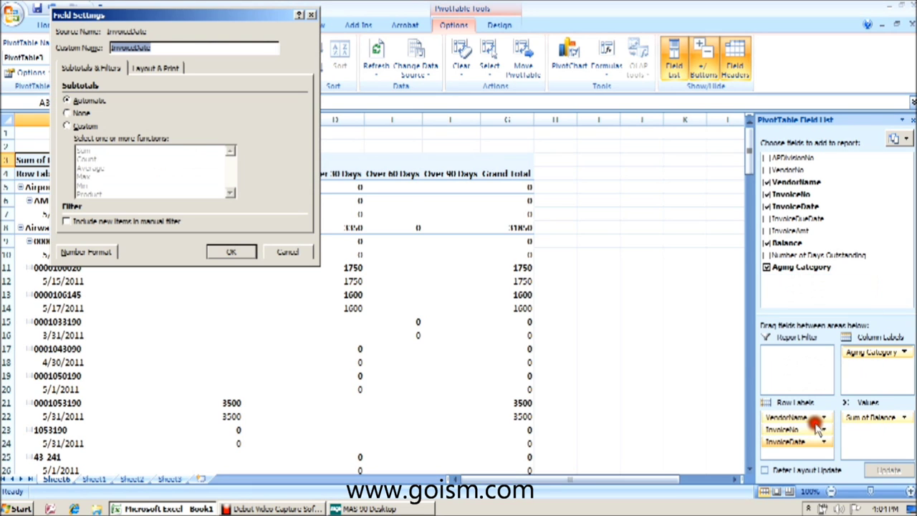
drag(259, 14, 548, 40)
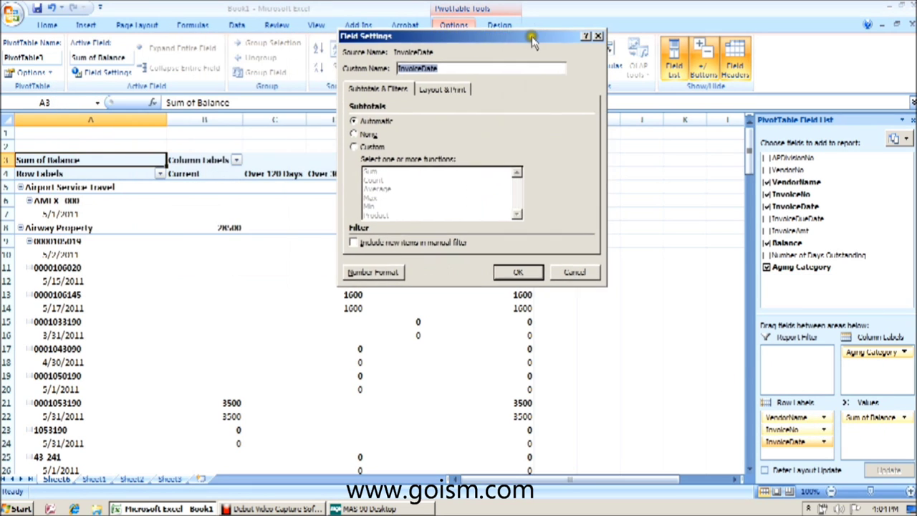
click(354, 133)
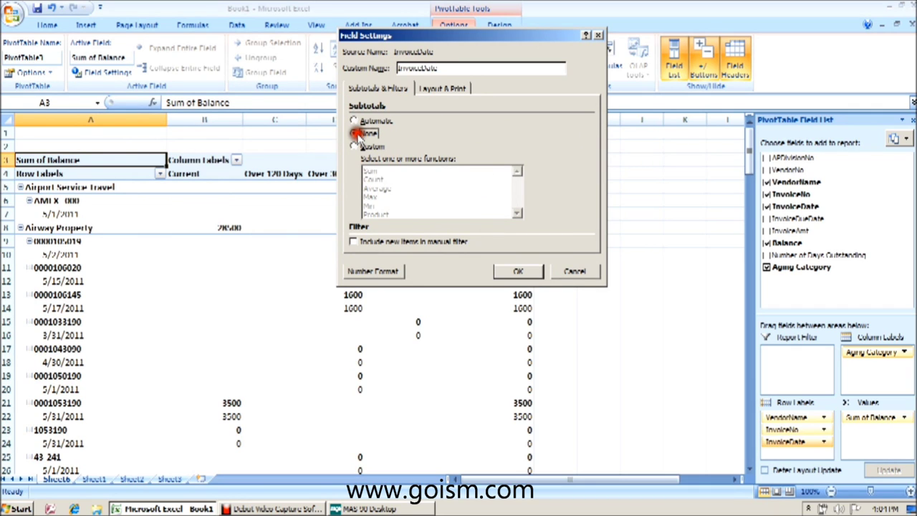
click(444, 90)
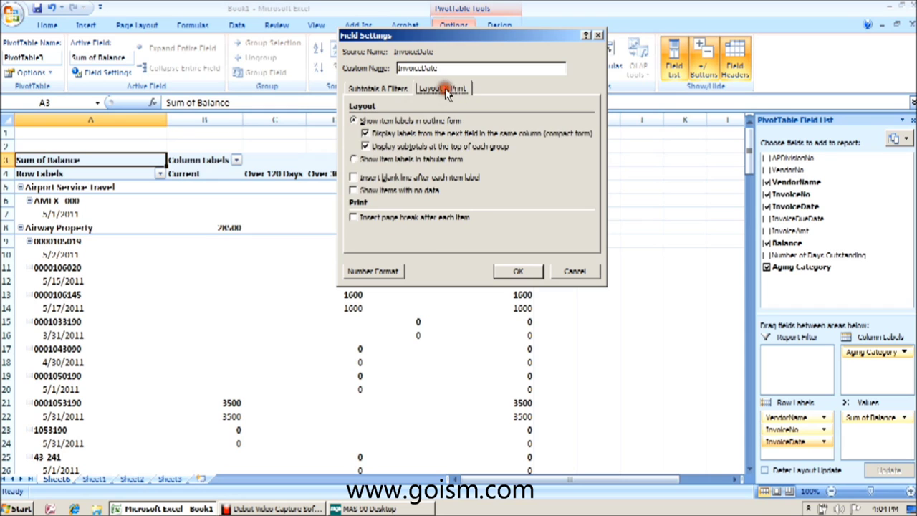
click(355, 159)
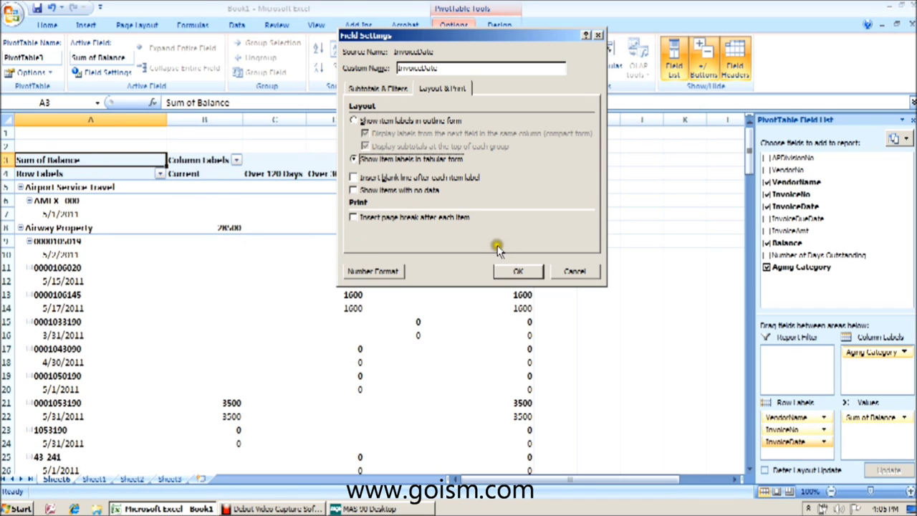
click(519, 270)
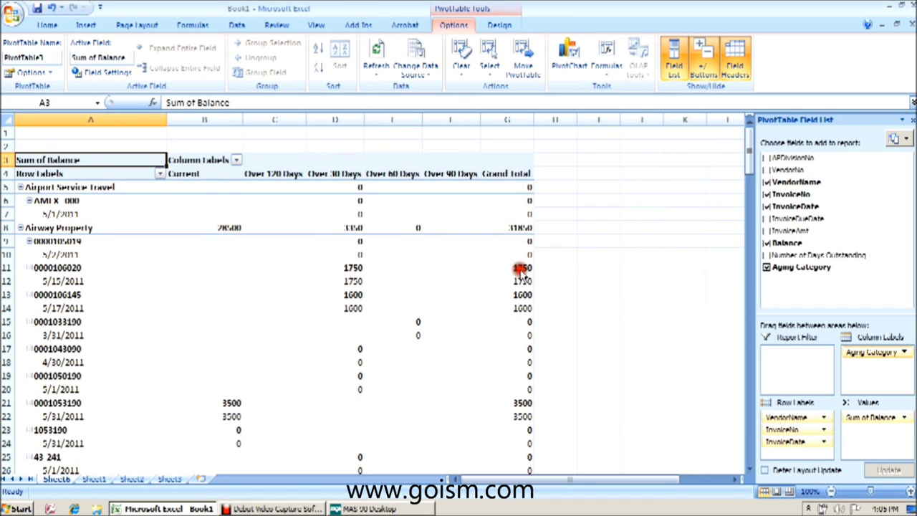
Step: Remove subtotals from InvoiceNo and show its labels in tabular form
click(824, 431)
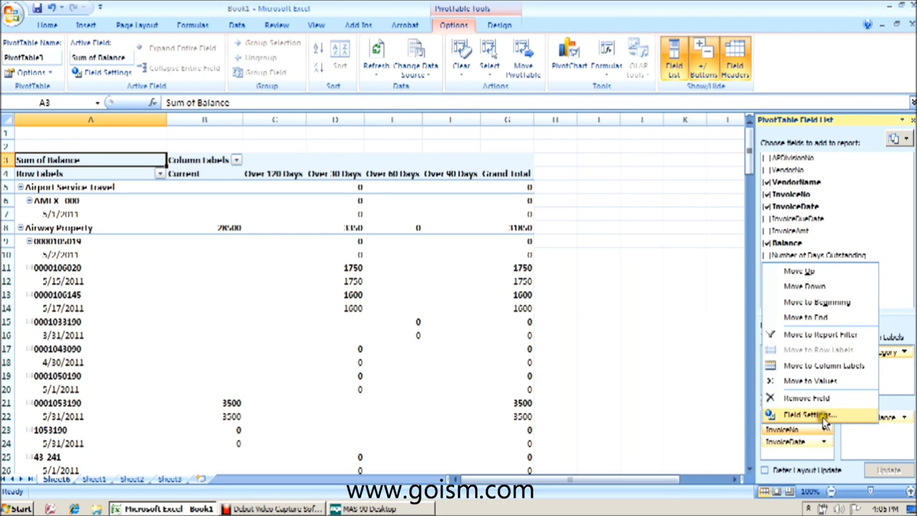
click(819, 419)
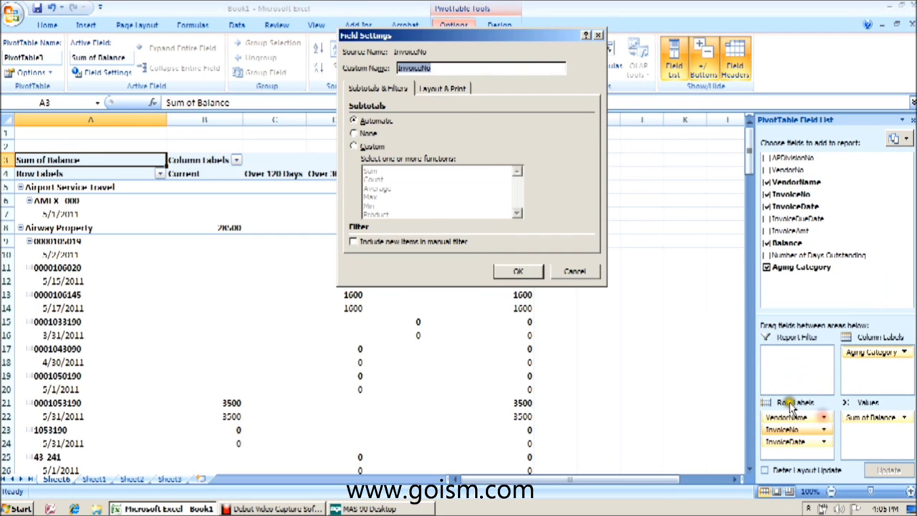
click(357, 133)
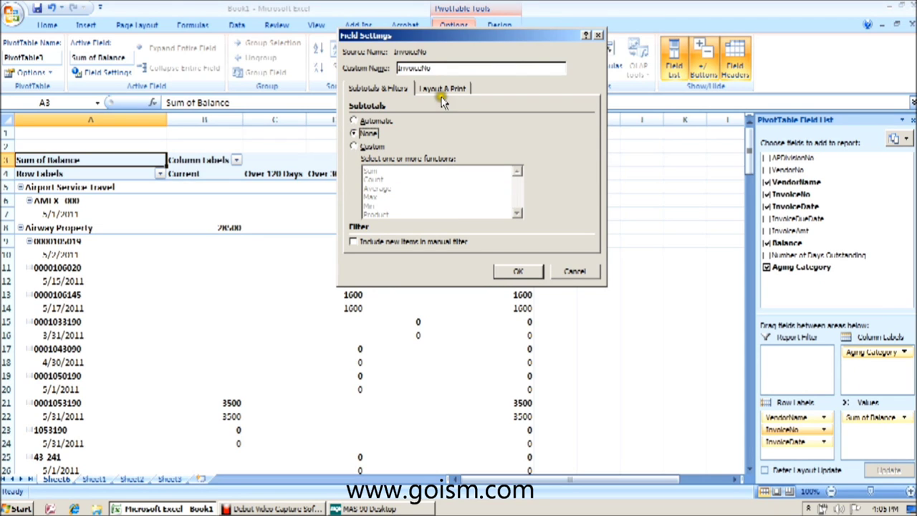
click(446, 89)
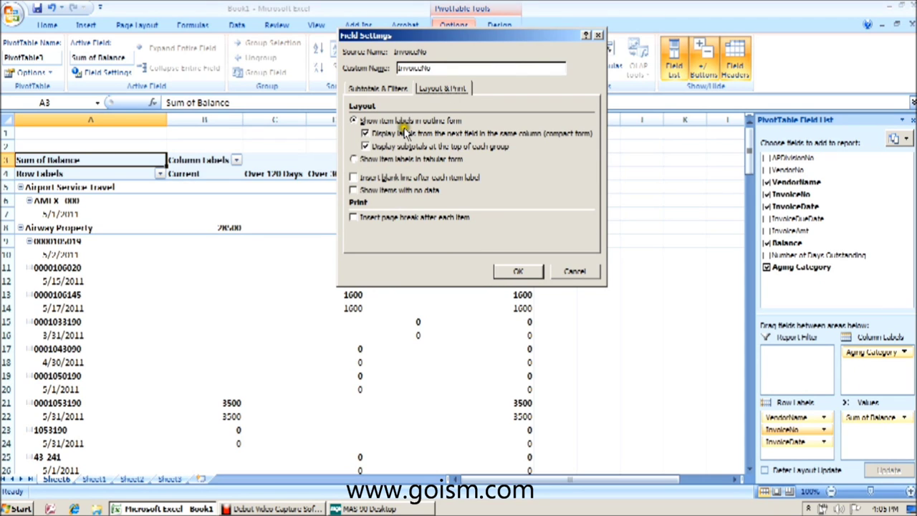
click(354, 160)
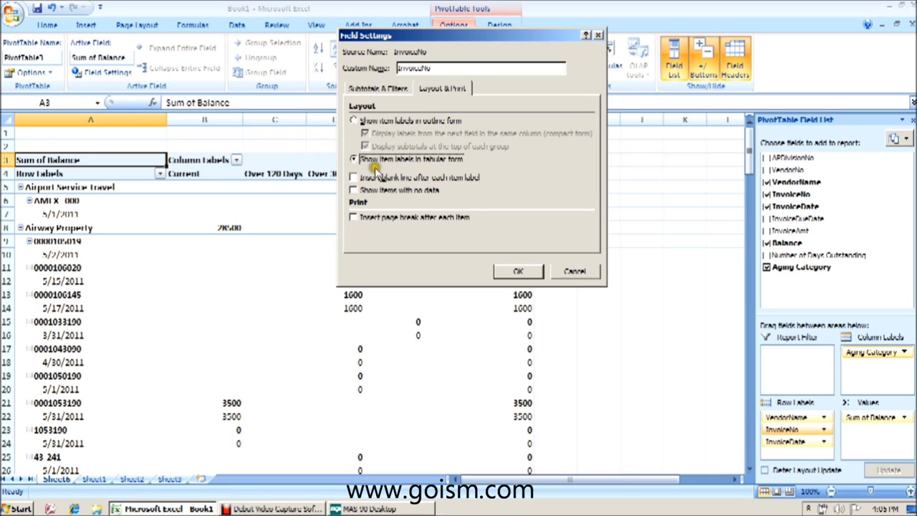
click(519, 272)
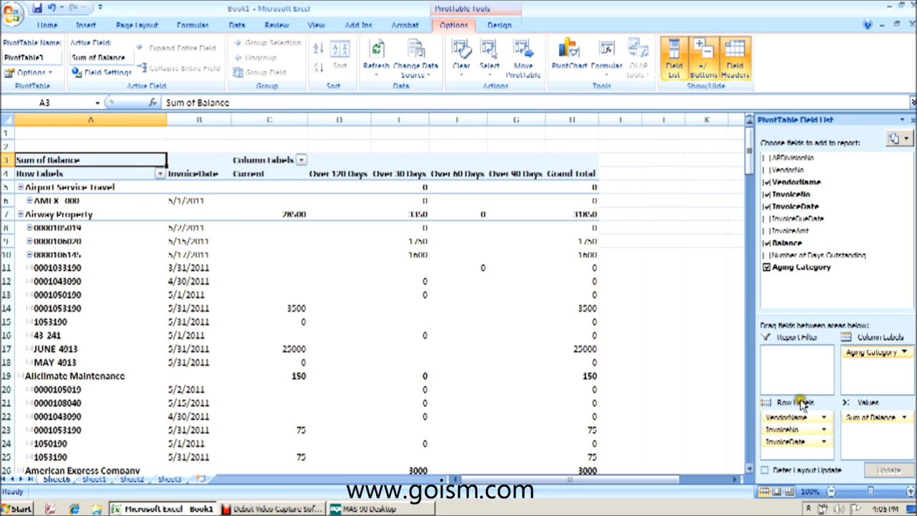
Step: Show VendorName labels in tabular form, keeping the per-vendor total rows
click(825, 418)
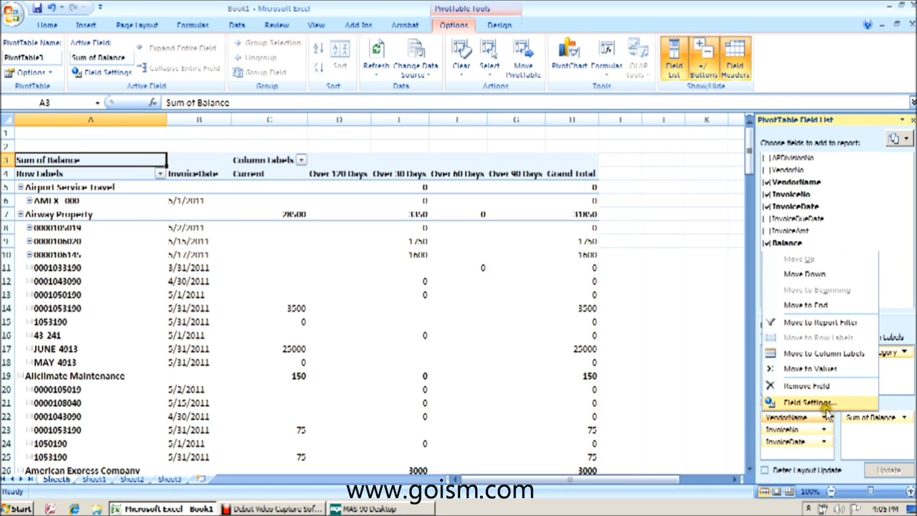
click(823, 403)
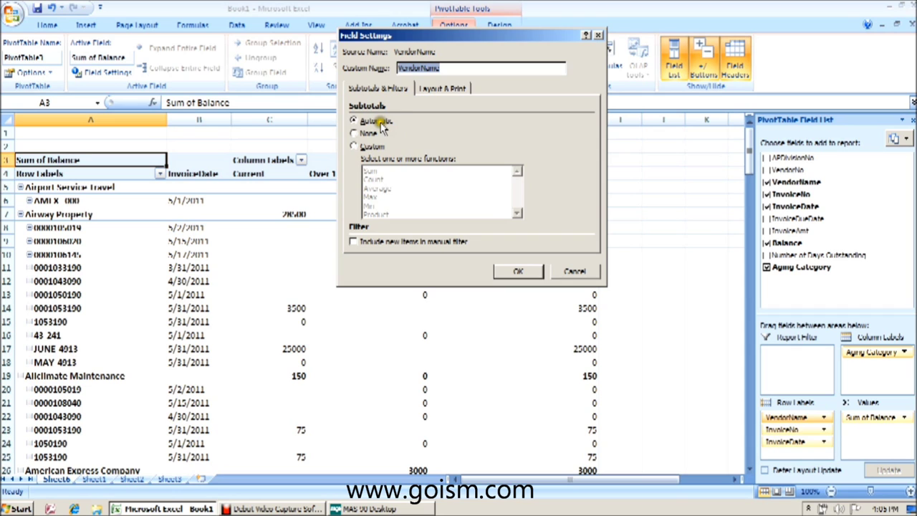
click(435, 88)
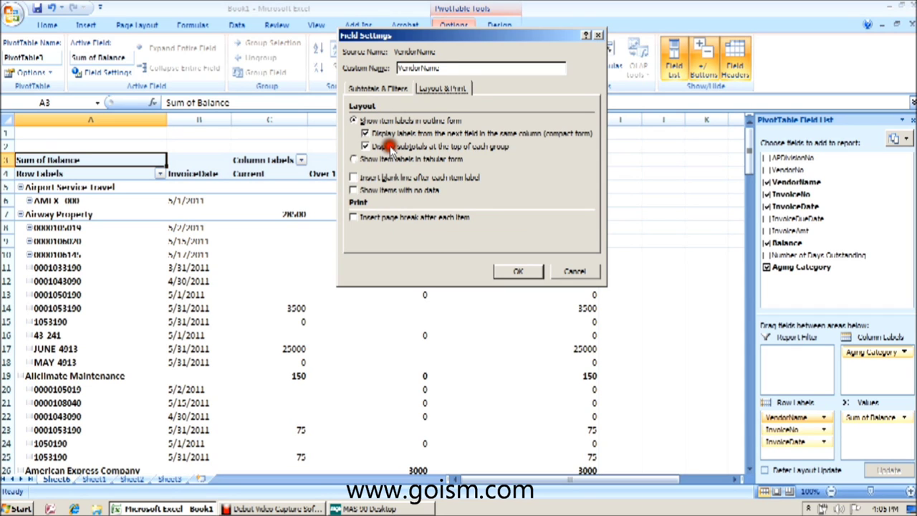
click(354, 159)
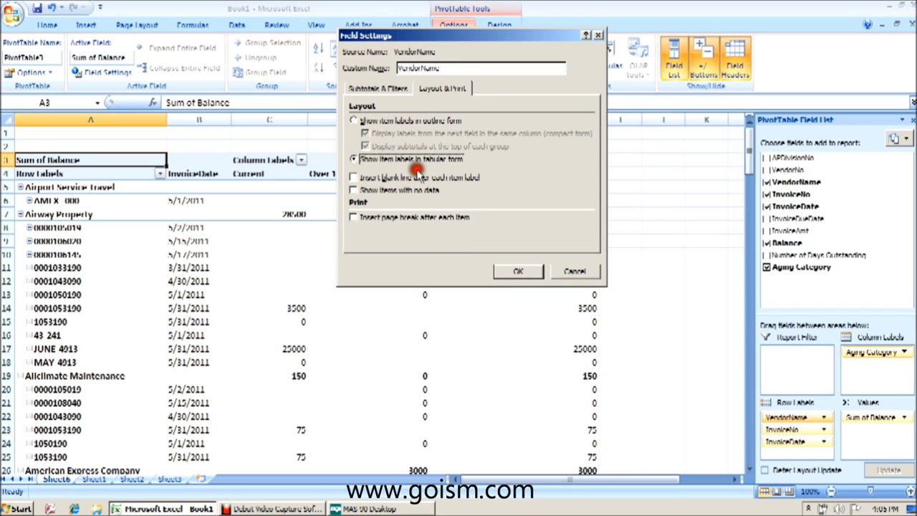
click(518, 271)
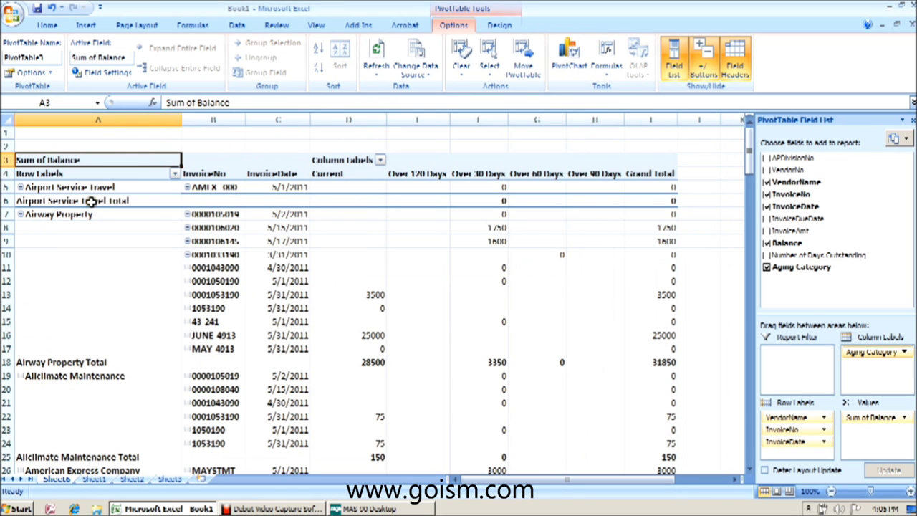
click(98, 201)
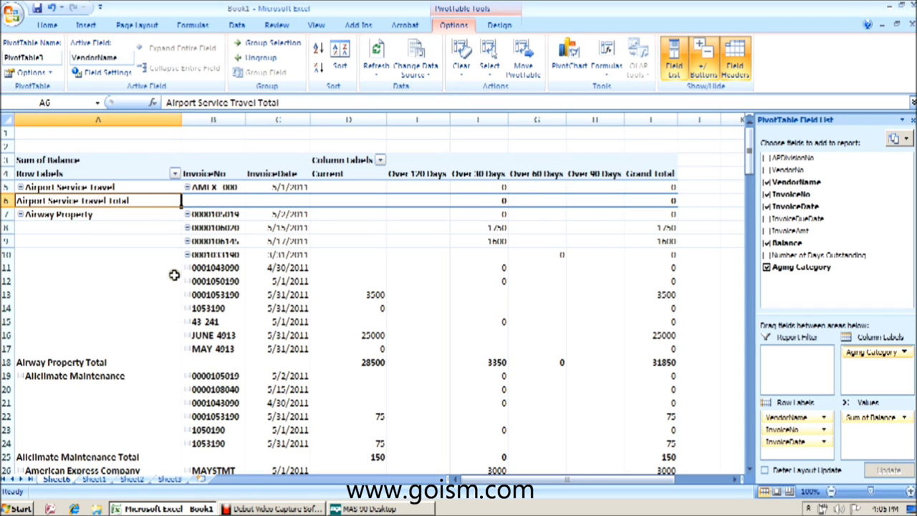
Step: Move the Over 120 Days column to sit right after Over 90 Days
click(148, 363)
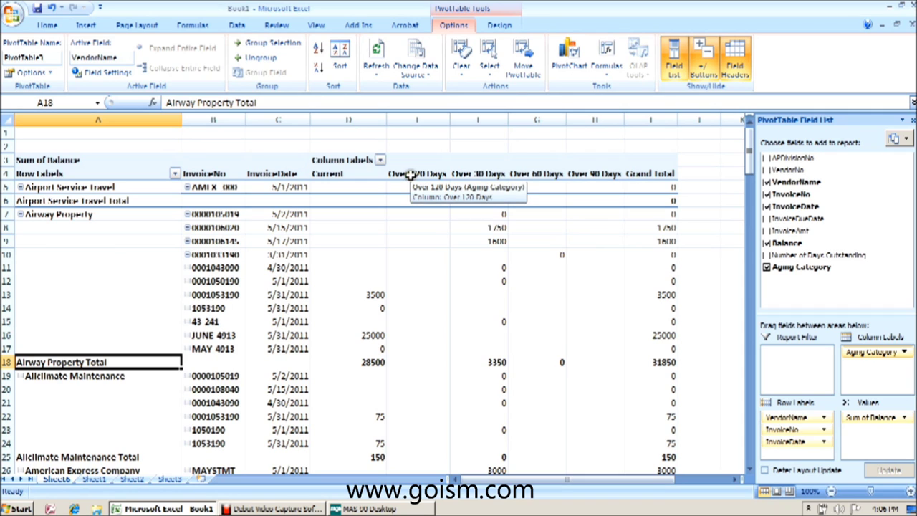
click(351, 177)
click(411, 175)
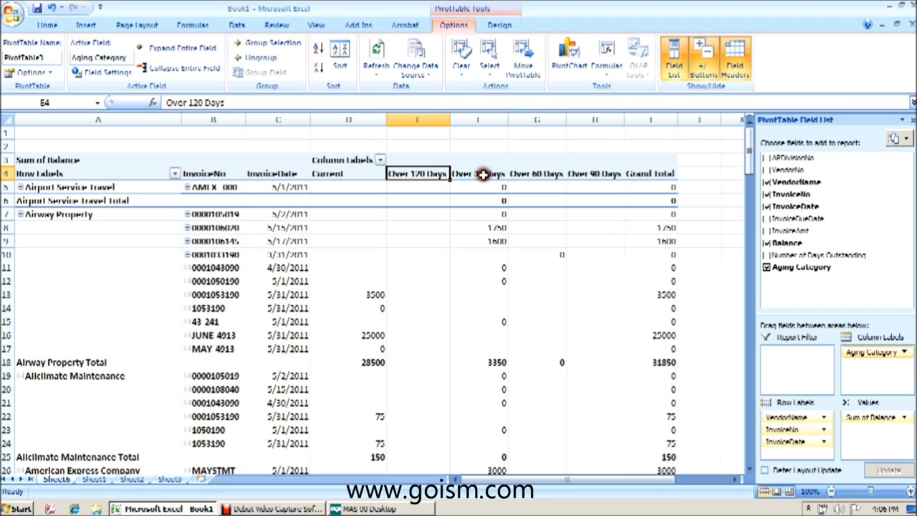
key(Right)
key(Right)
key(Right)
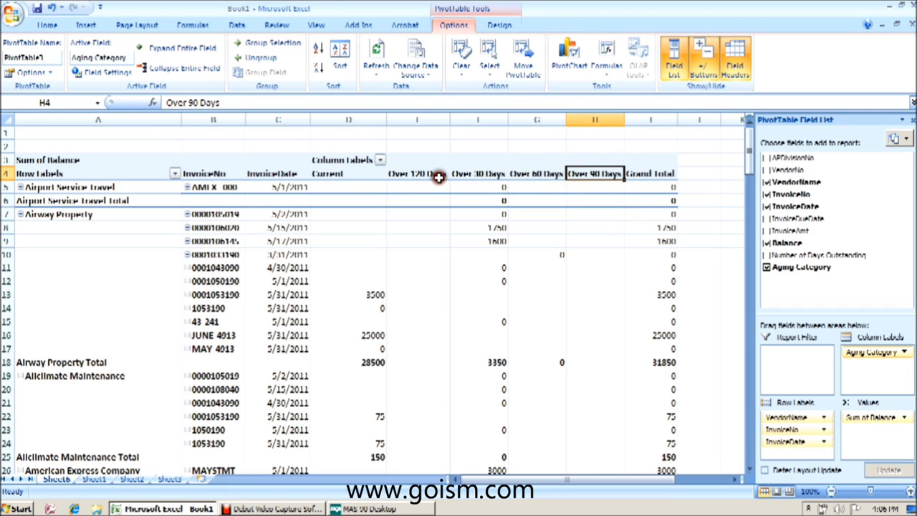
click(438, 177)
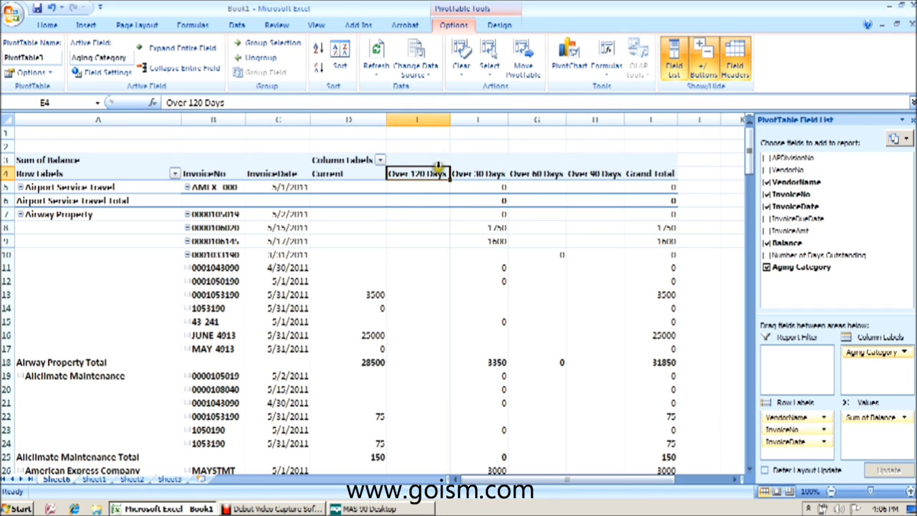
click(438, 165)
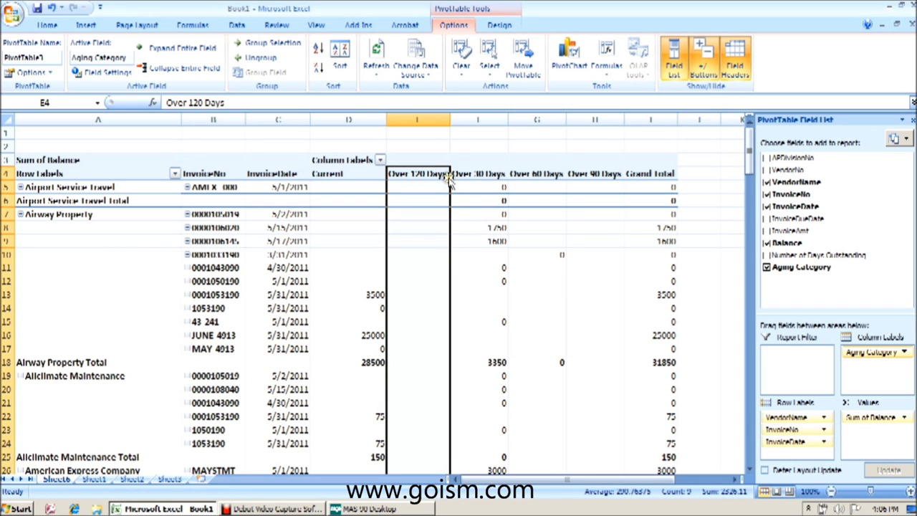
drag(451, 183, 593, 183)
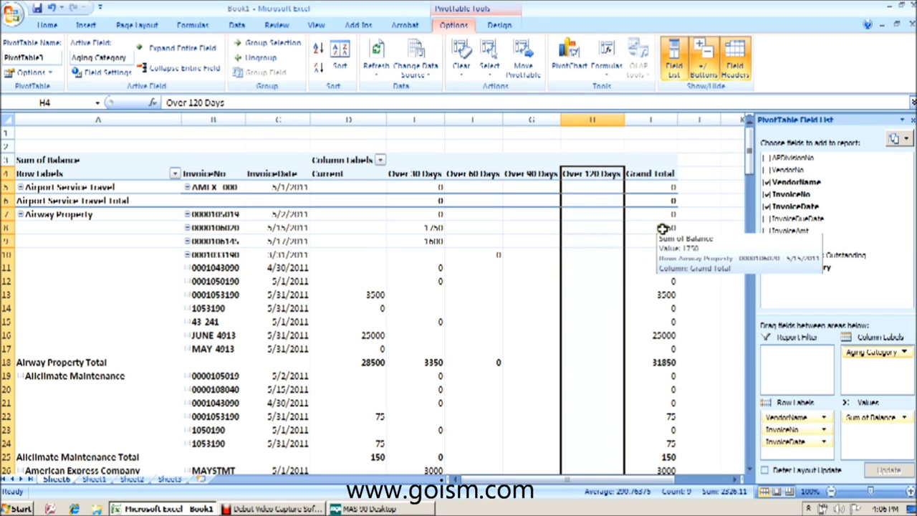
Step: Format Sum of Balance as Number with 2 decimals and a 1000 separator
click(905, 418)
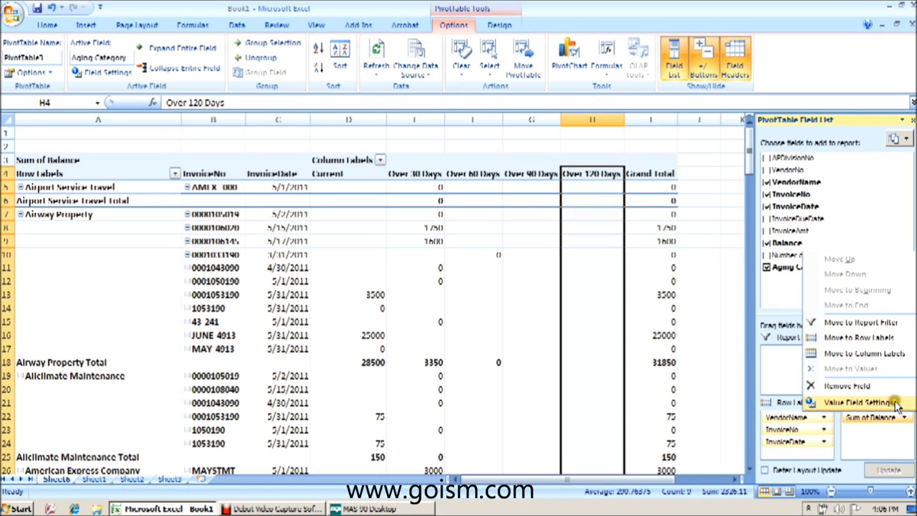
click(859, 402)
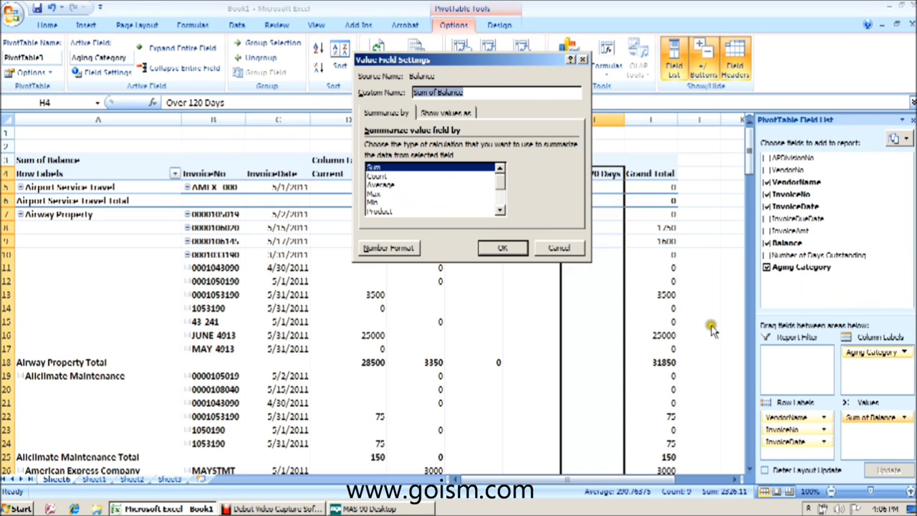
click(394, 249)
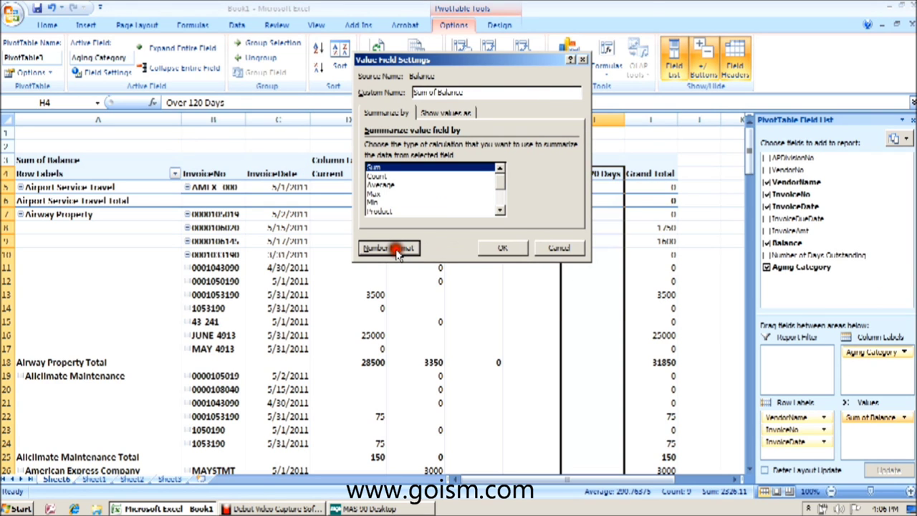
click(329, 70)
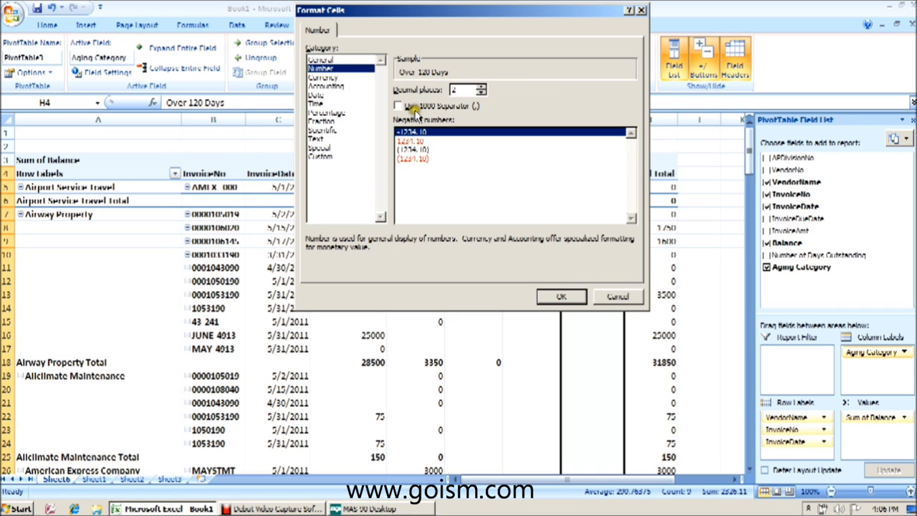
click(398, 107)
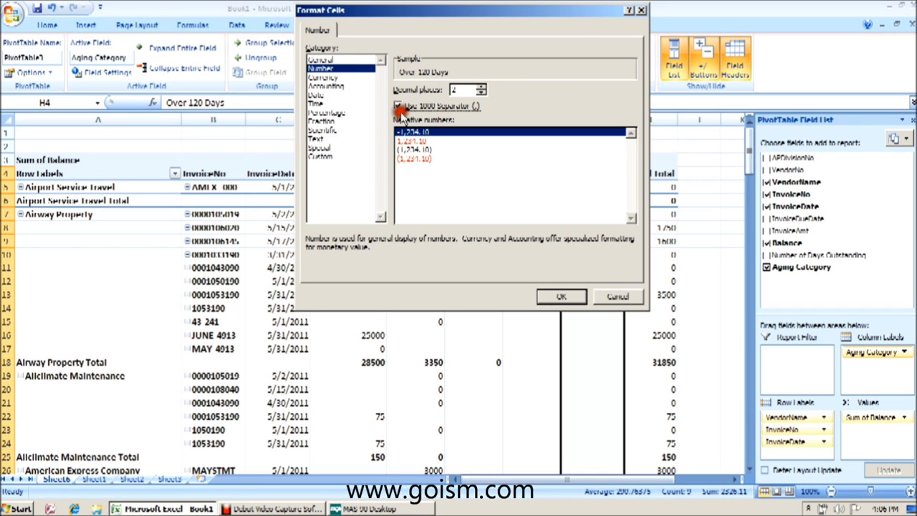
click(564, 299)
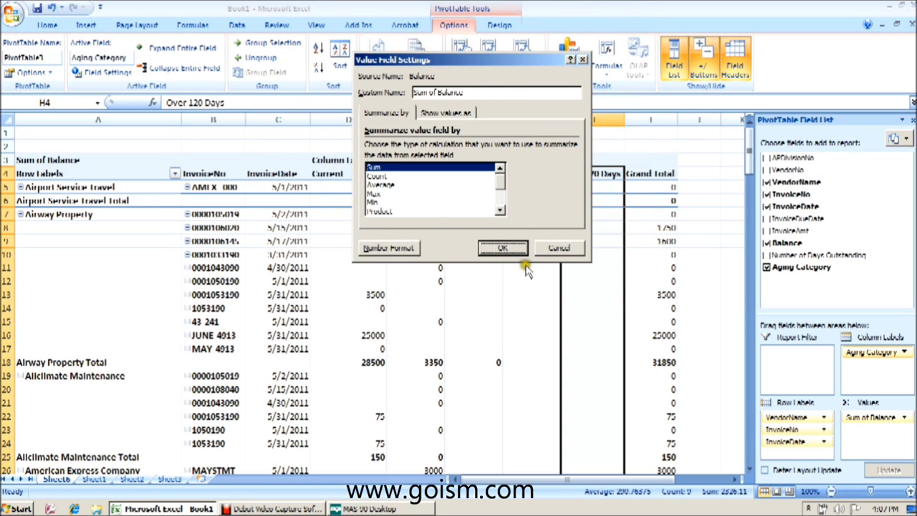
click(508, 247)
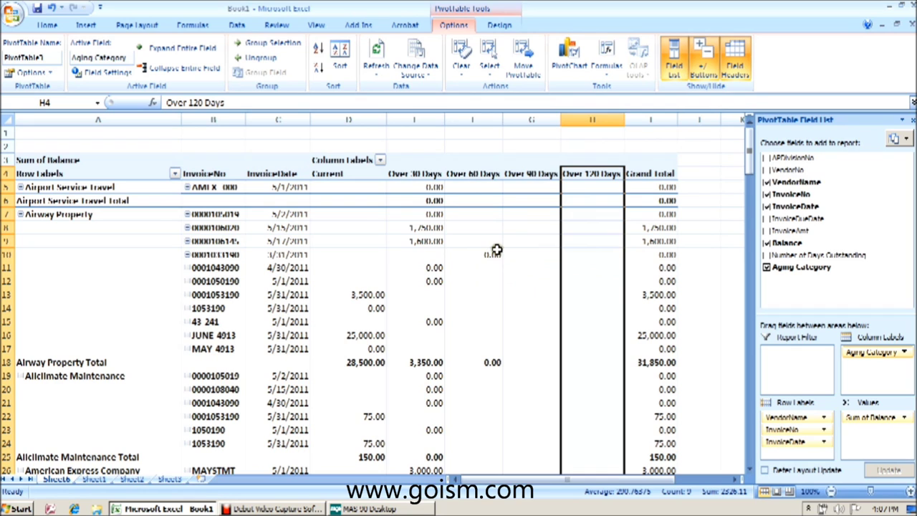
click(61, 187)
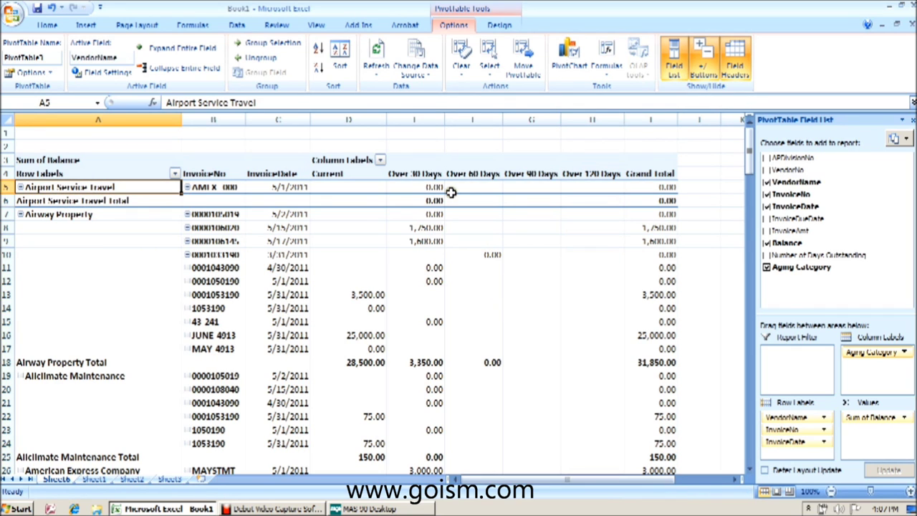
click(439, 187)
click(665, 187)
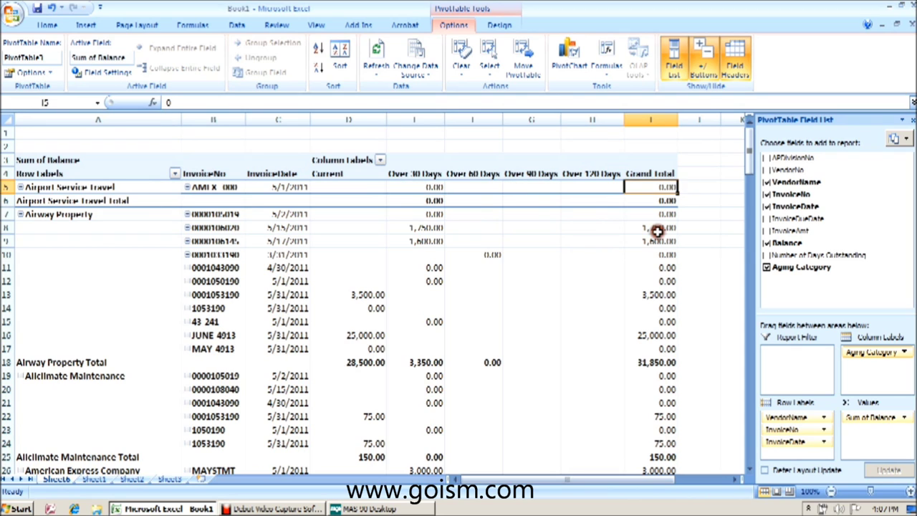
click(426, 215)
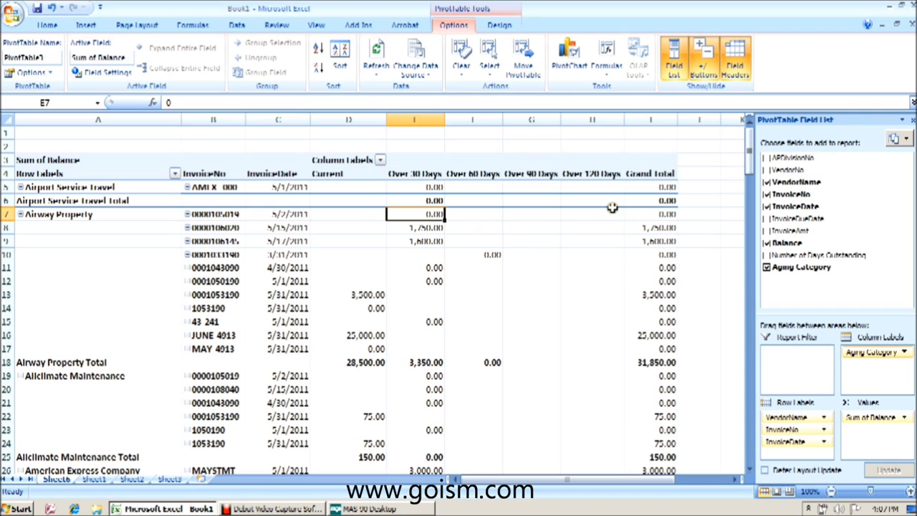
mouse_move(655, 218)
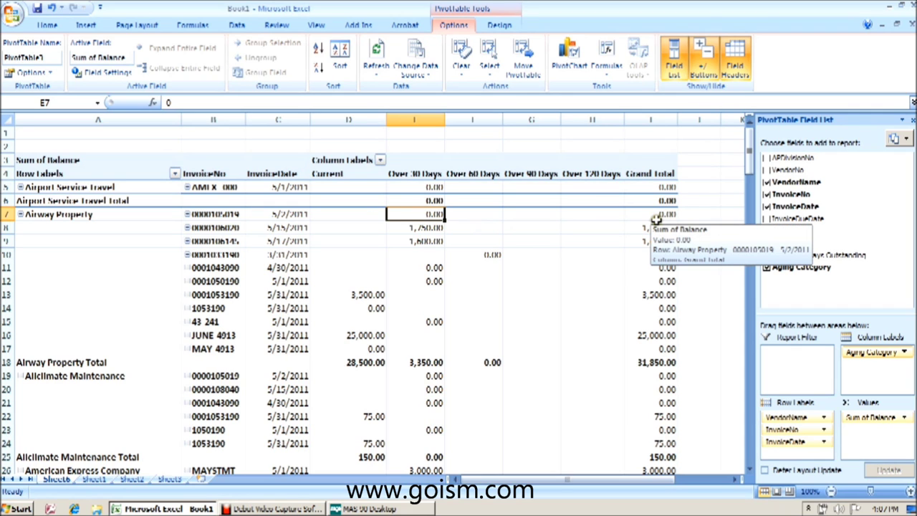
mouse_move(444, 247)
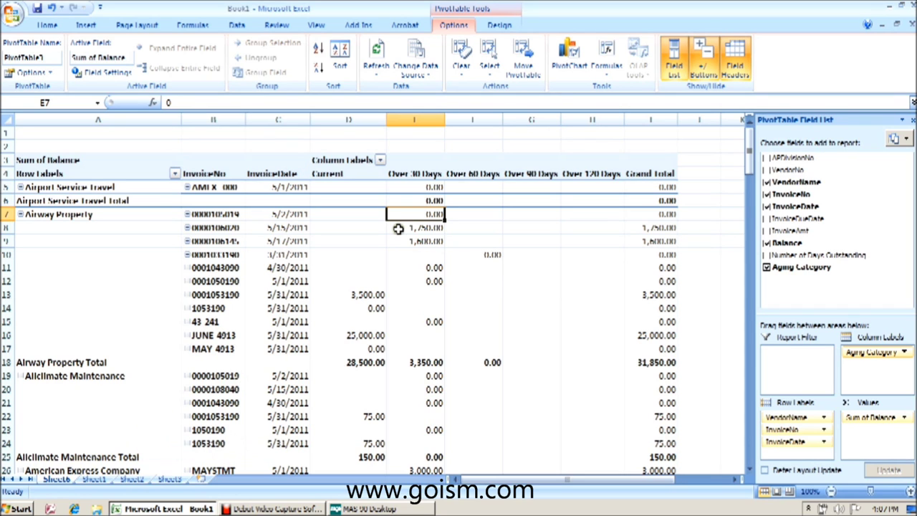
mouse_move(482, 223)
drag(782, 244, 792, 356)
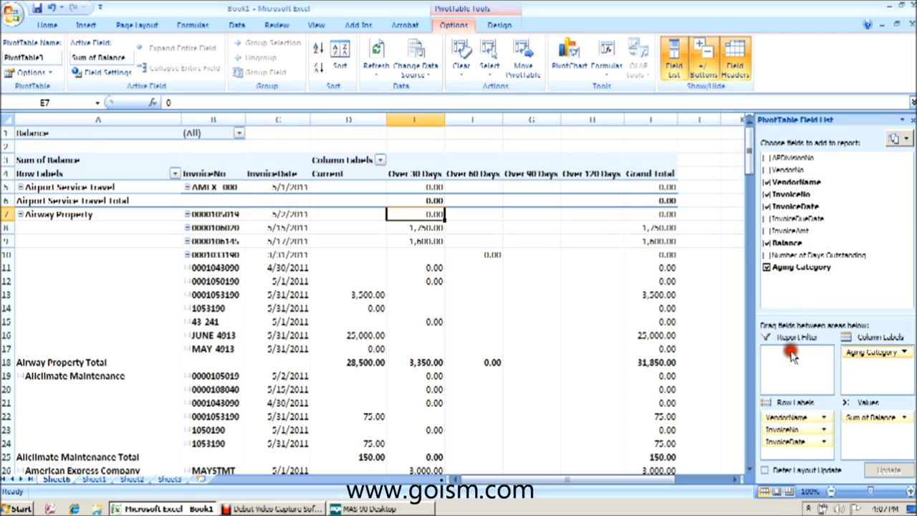
Step: Set the Balance report filter to multiple items with the 0 value unticked
click(239, 136)
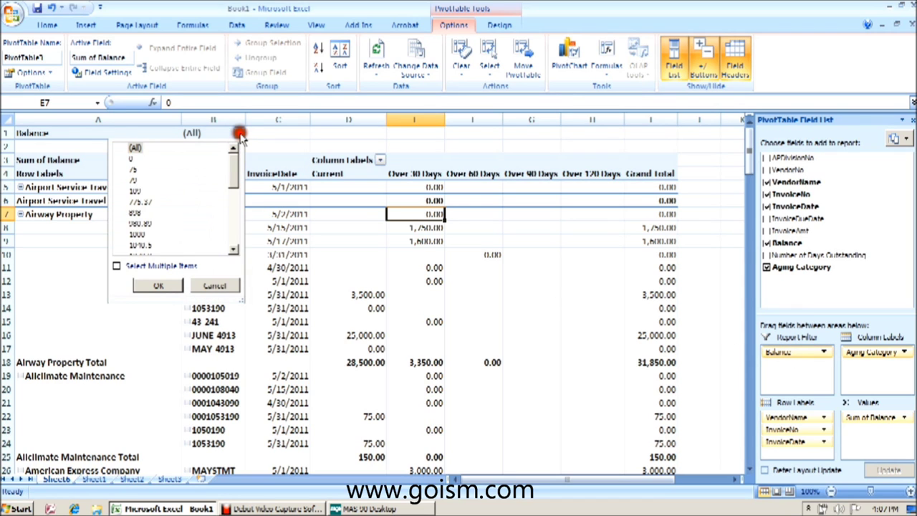
click(117, 266)
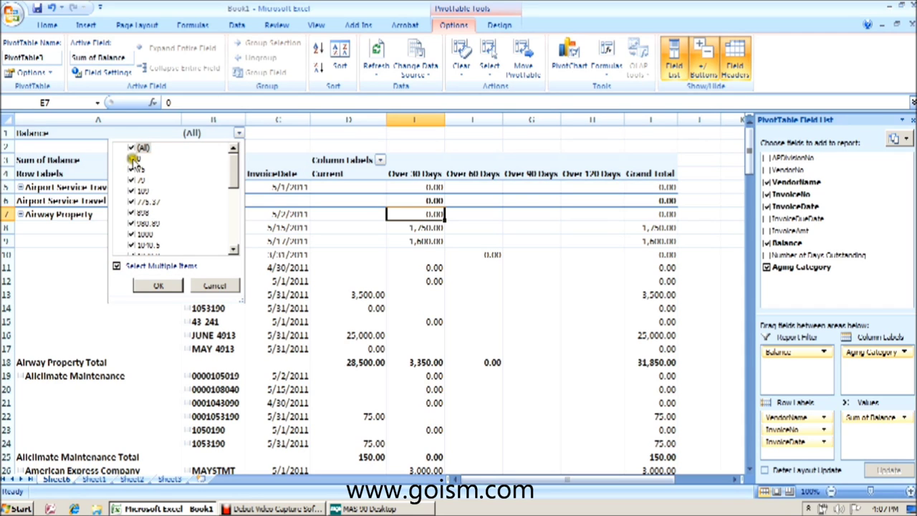
click(133, 159)
click(158, 285)
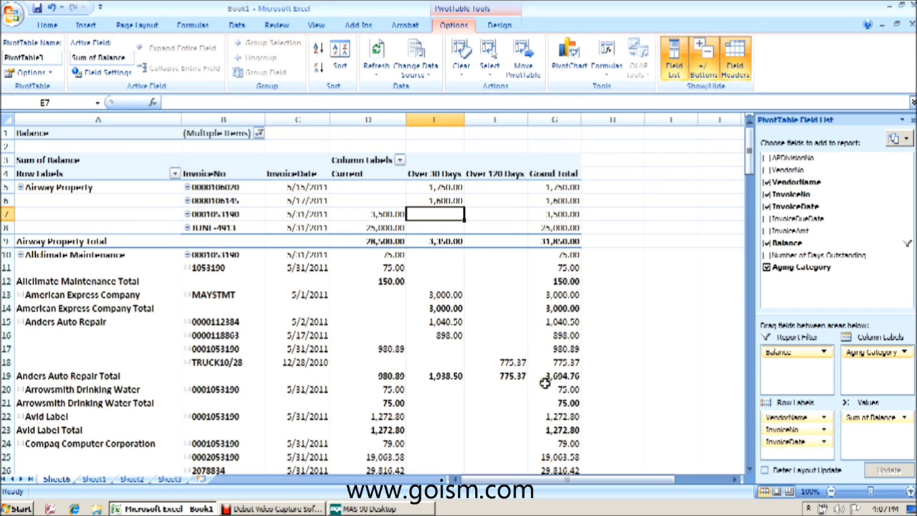
mouse_move(550, 224)
Step: Enable Show items with no data for Aging Category so Over 60 and Over 90 Days appear
click(367, 173)
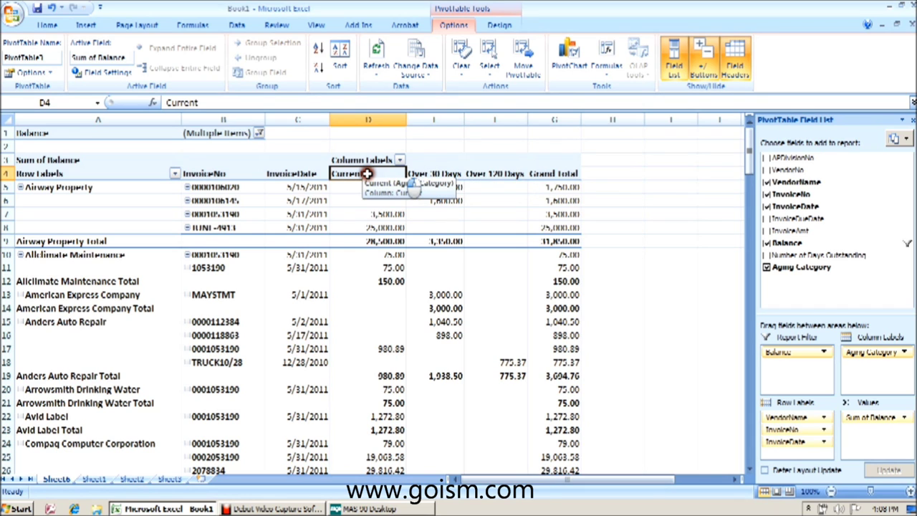
click(487, 174)
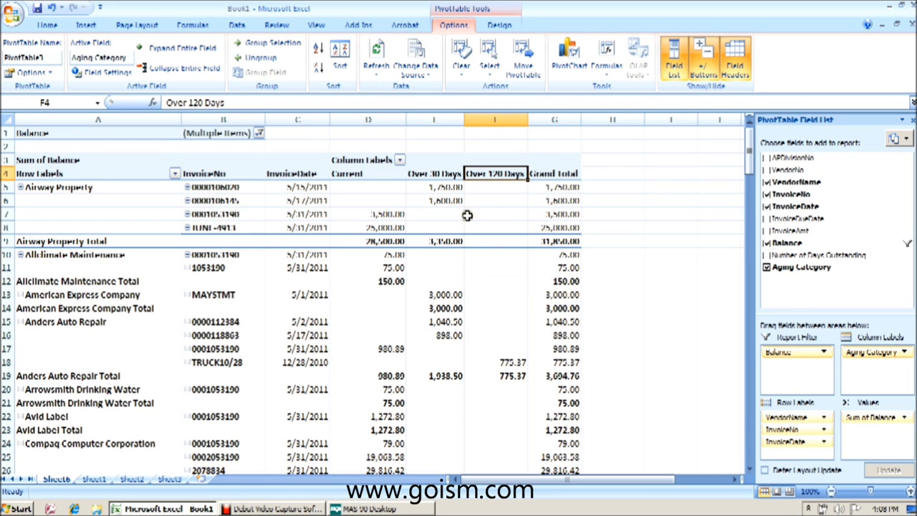
mouse_move(469, 207)
click(906, 354)
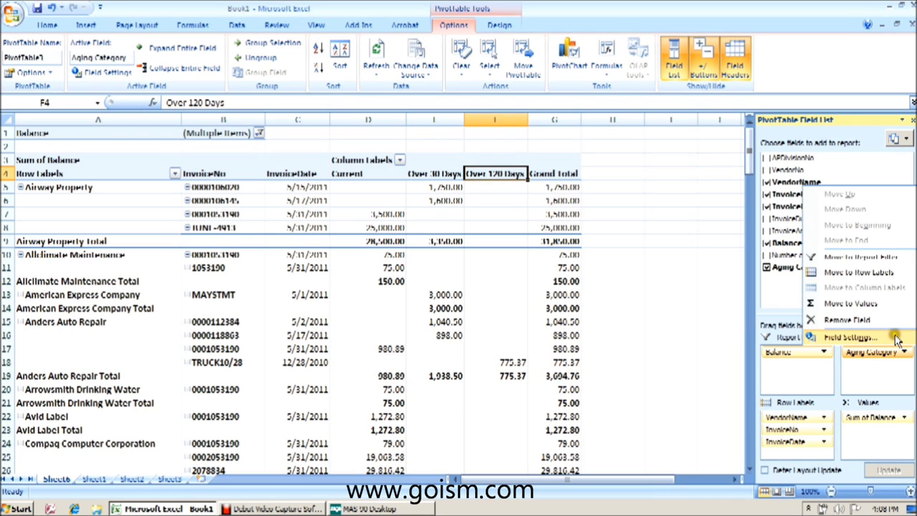
click(847, 336)
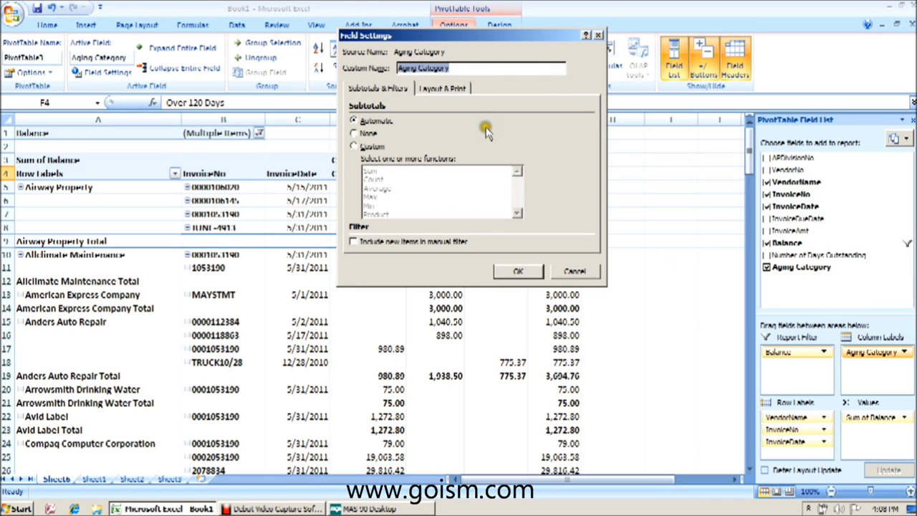
click(456, 89)
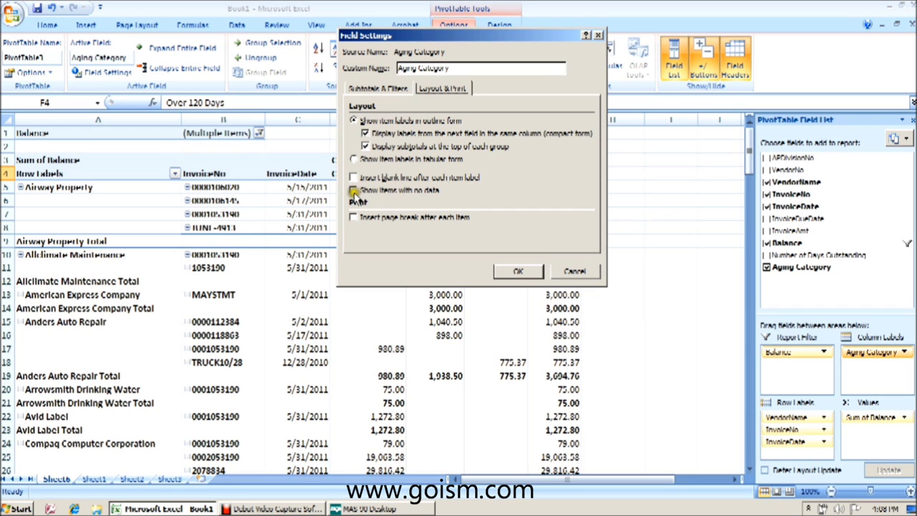
click(353, 191)
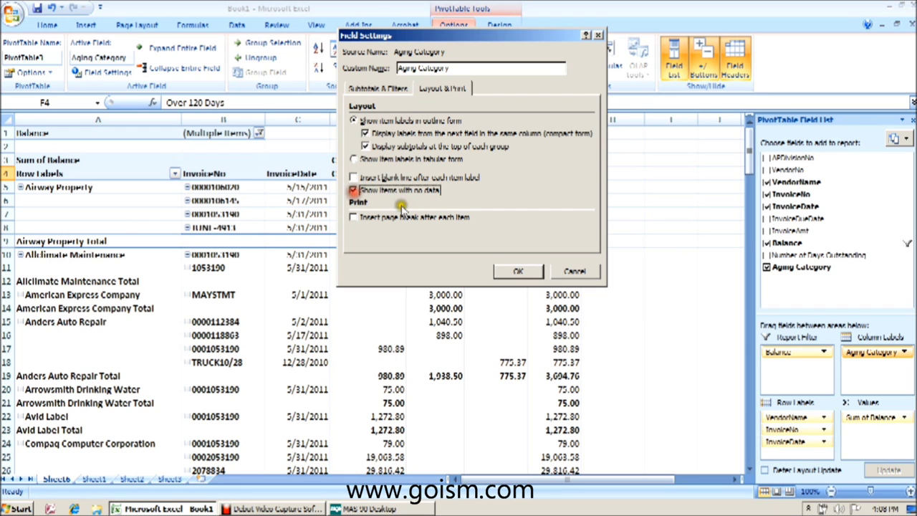
click(518, 272)
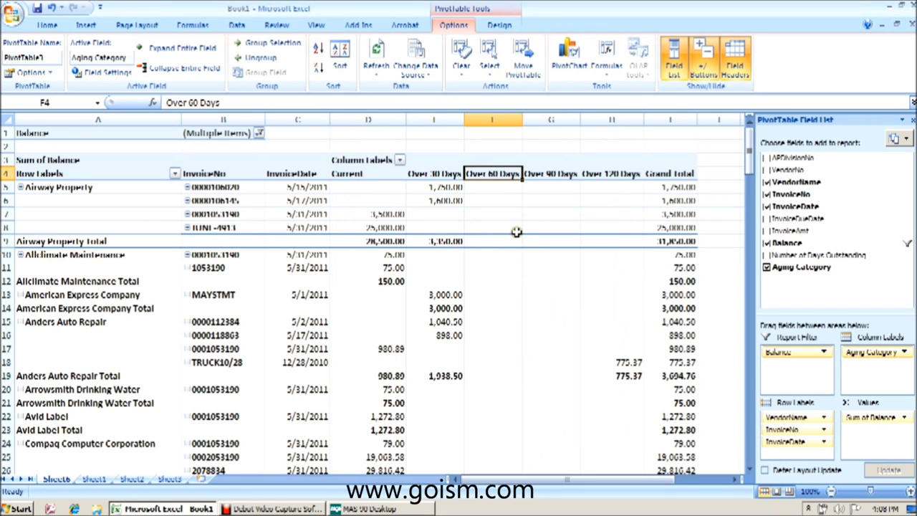
mouse_move(566, 321)
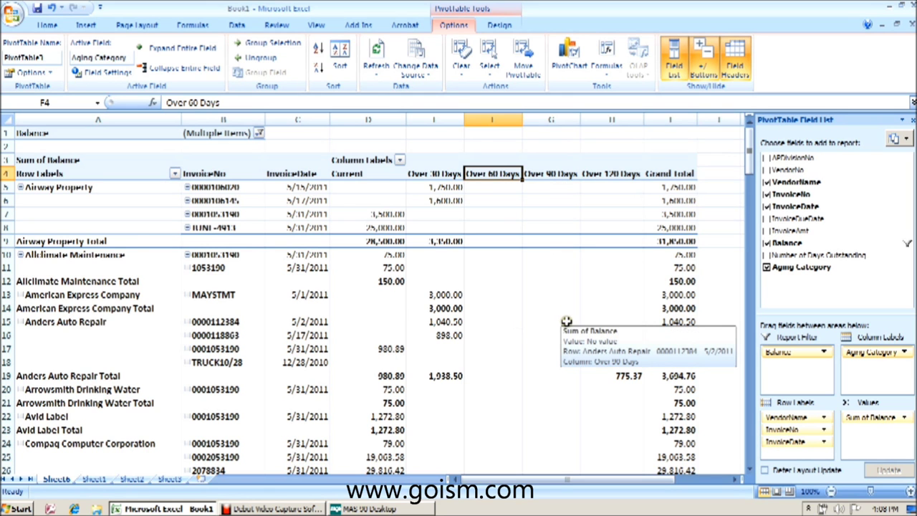
scroll(566, 321, down, 9)
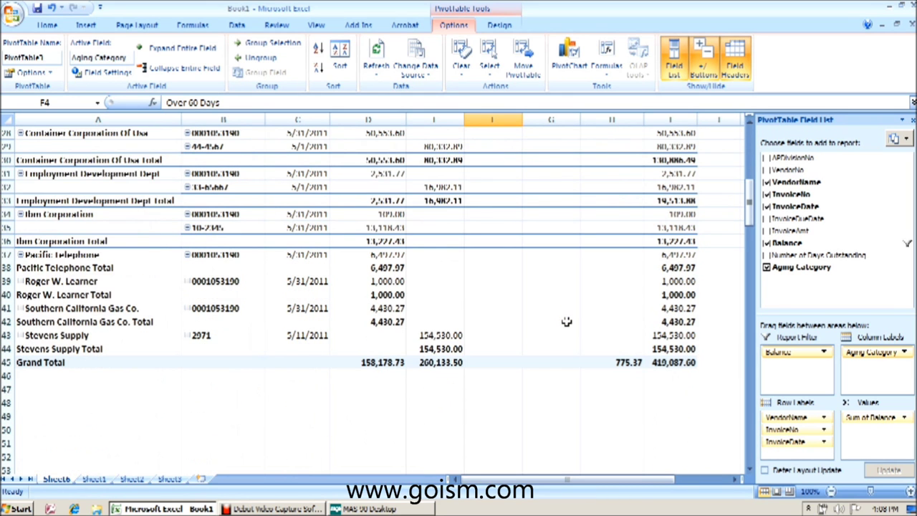
scroll(566, 321, up, 9)
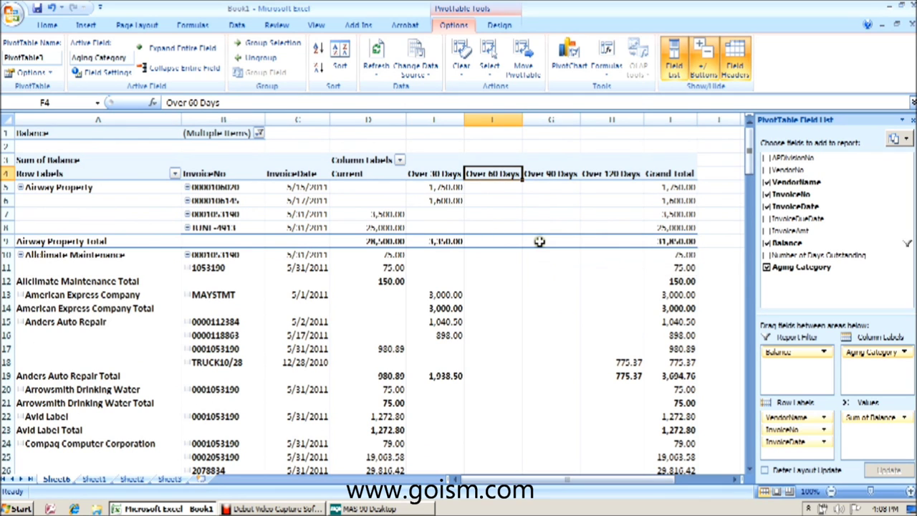
scroll(539, 241, down, 8)
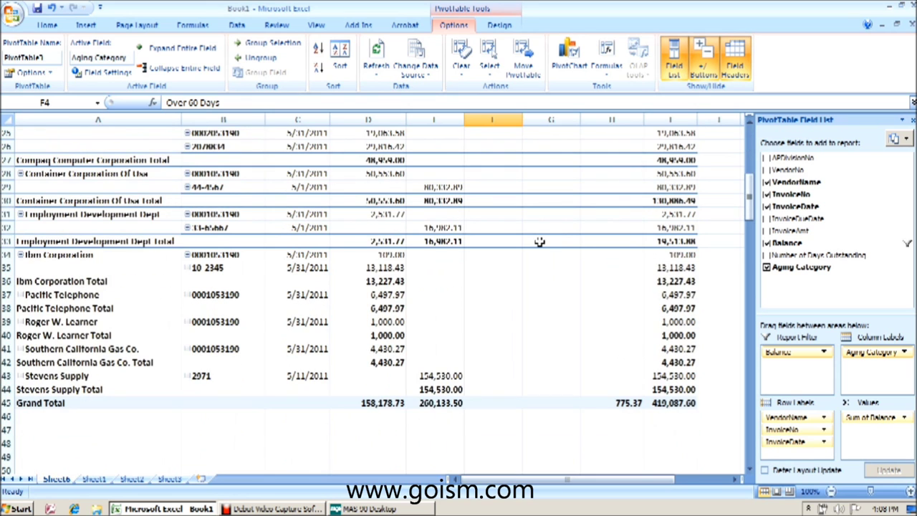
scroll(539, 241, up, 8)
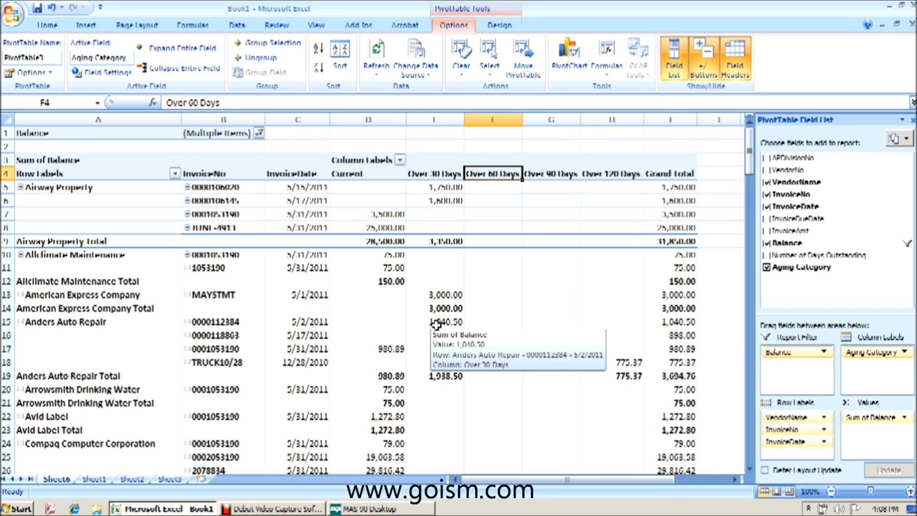
click(93, 478)
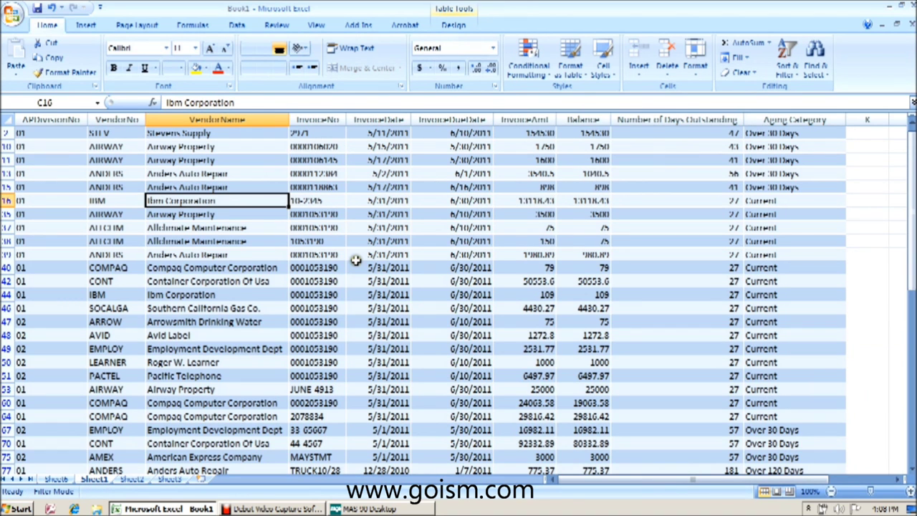
scroll(316, 227, up, 1)
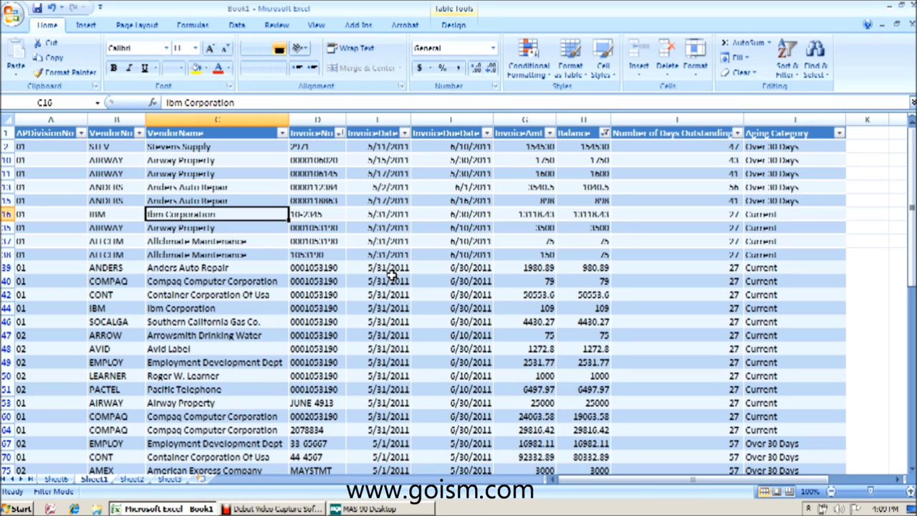
click(665, 162)
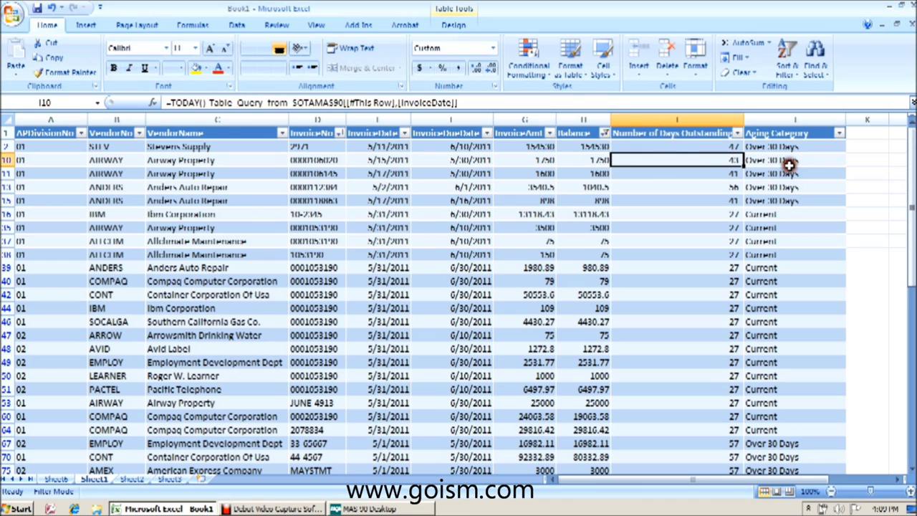
click(788, 161)
click(723, 174)
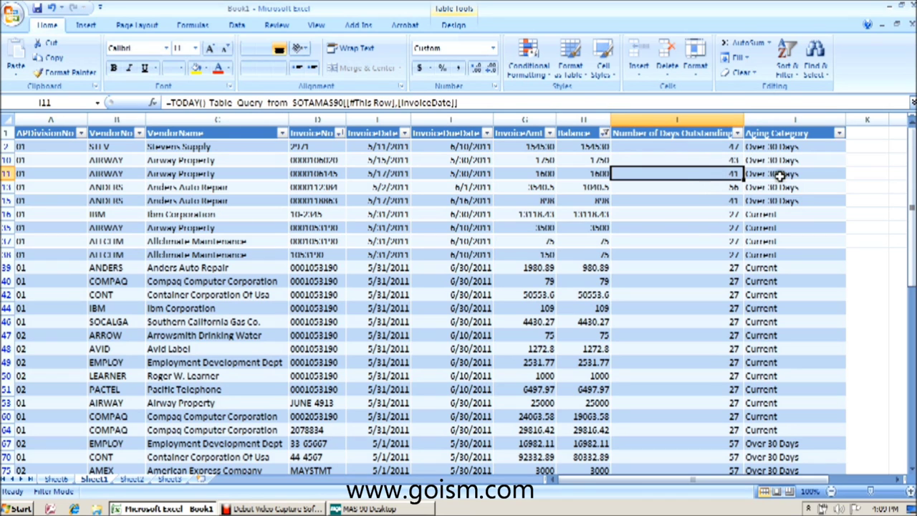
click(777, 201)
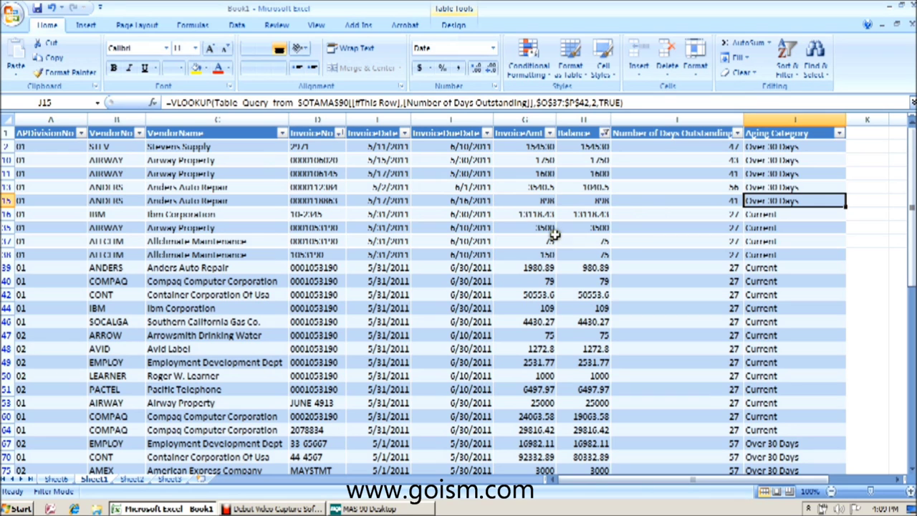
click(58, 478)
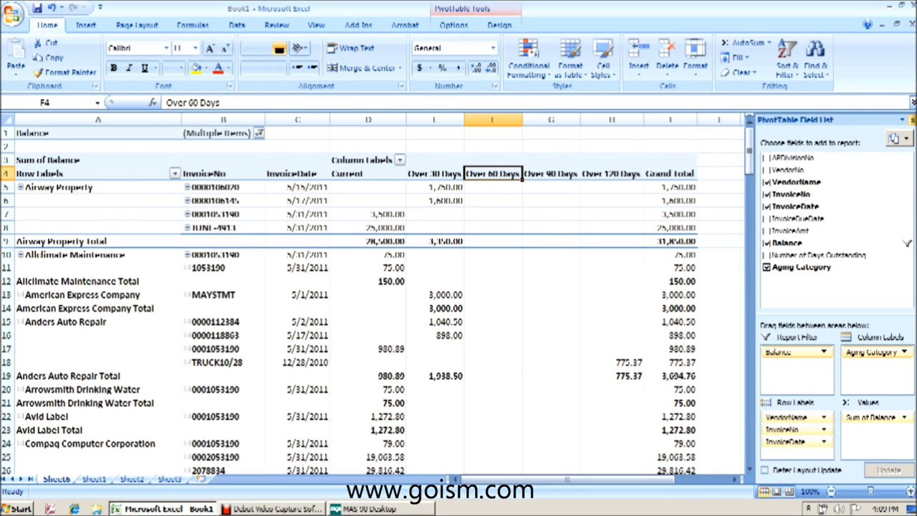
Step: Hide the PivotTable field list and refresh the PivotTable
click(912, 119)
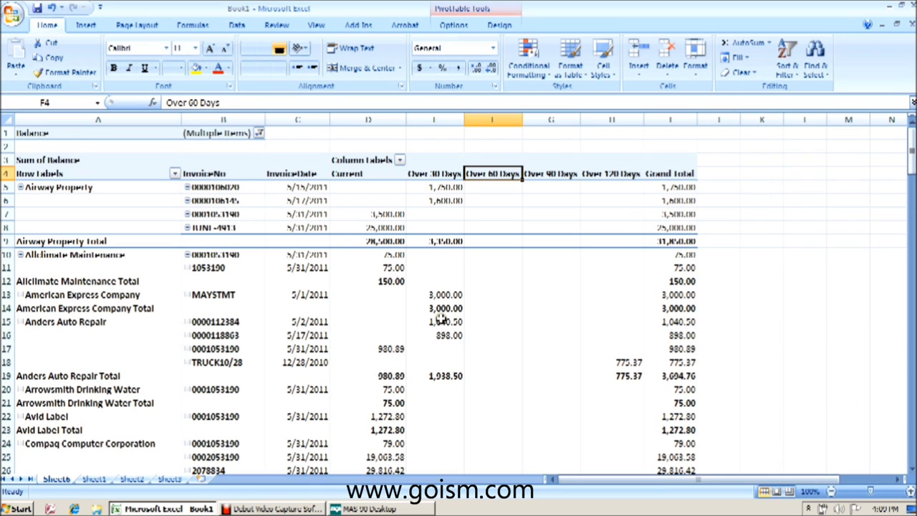
click(216, 225)
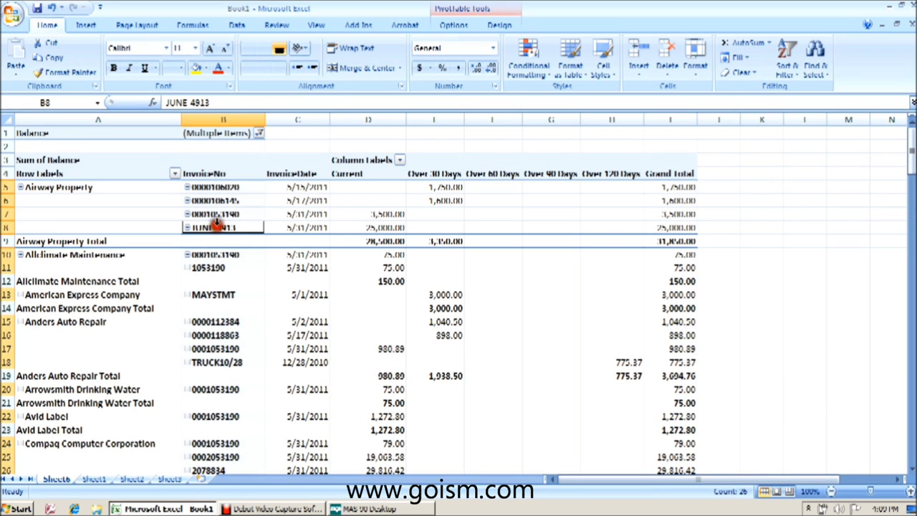
right_click(303, 229)
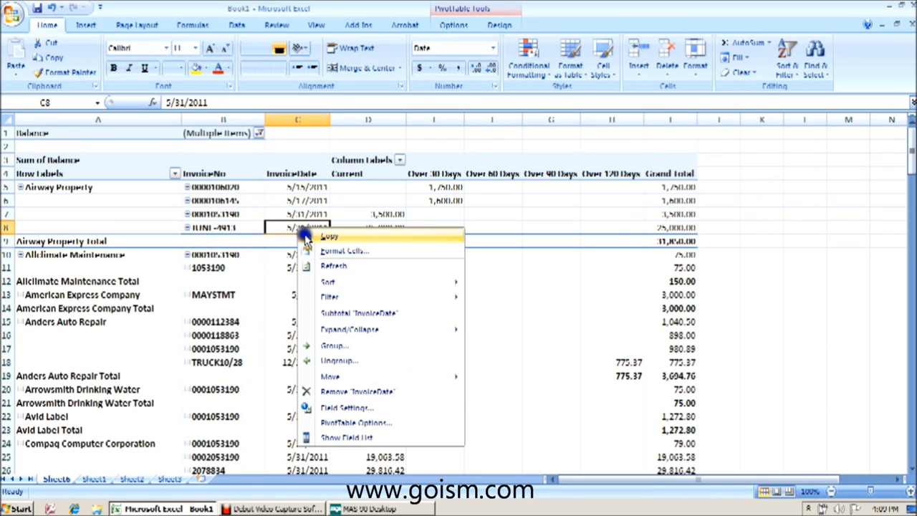
click(333, 266)
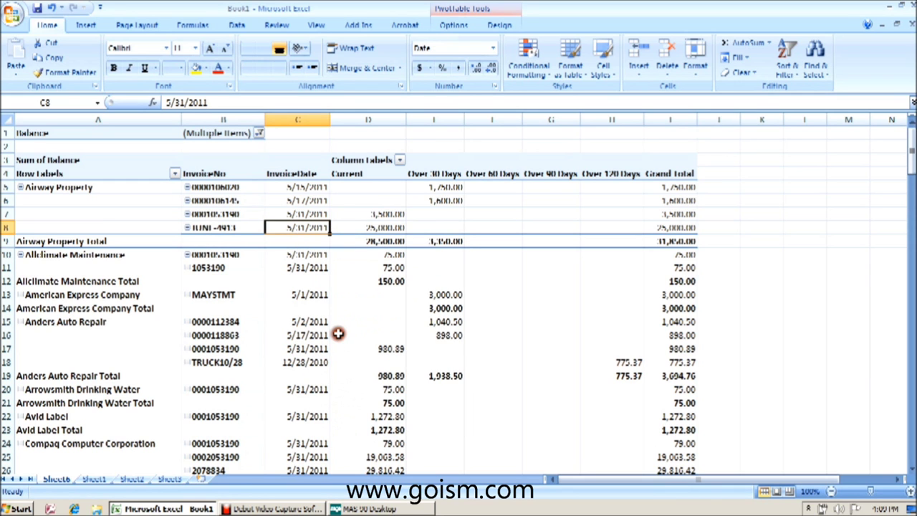
Step: Switch to the Sheet1 invoice table and bring up Save As with F12
click(108, 478)
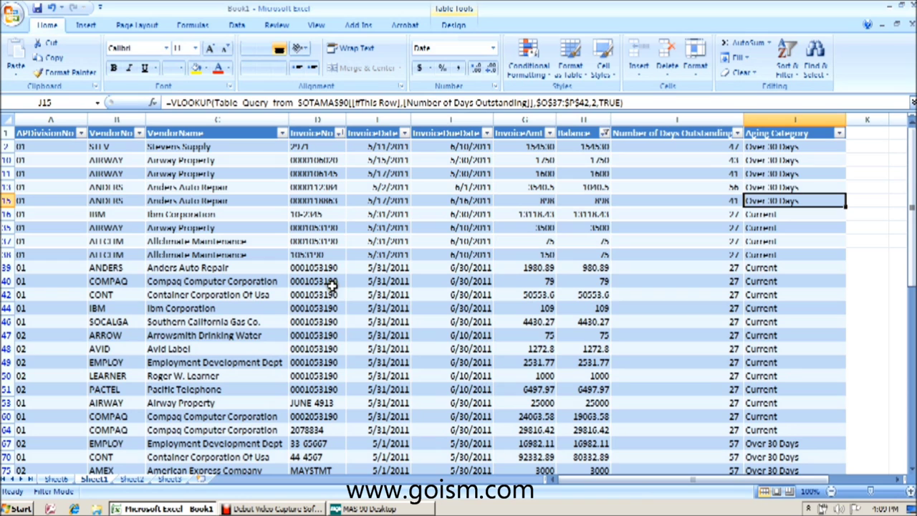
click(318, 227)
right_click(318, 227)
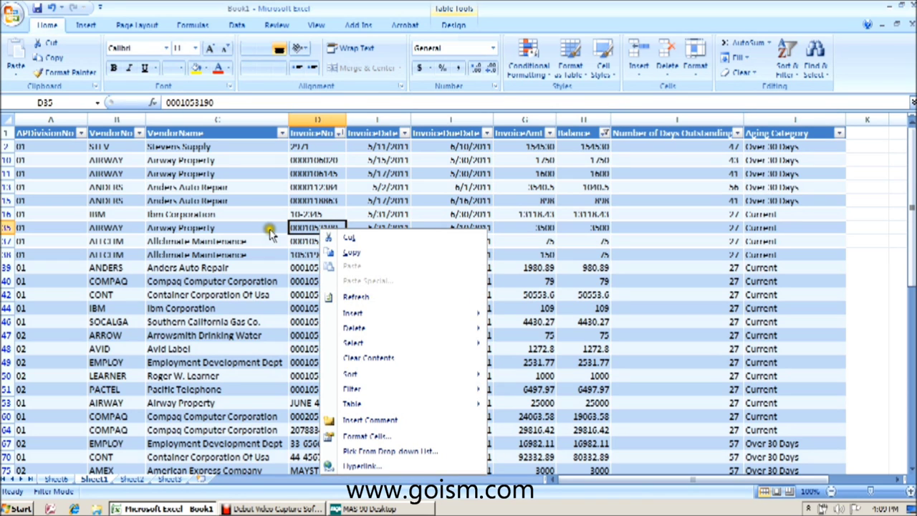
key(Escape)
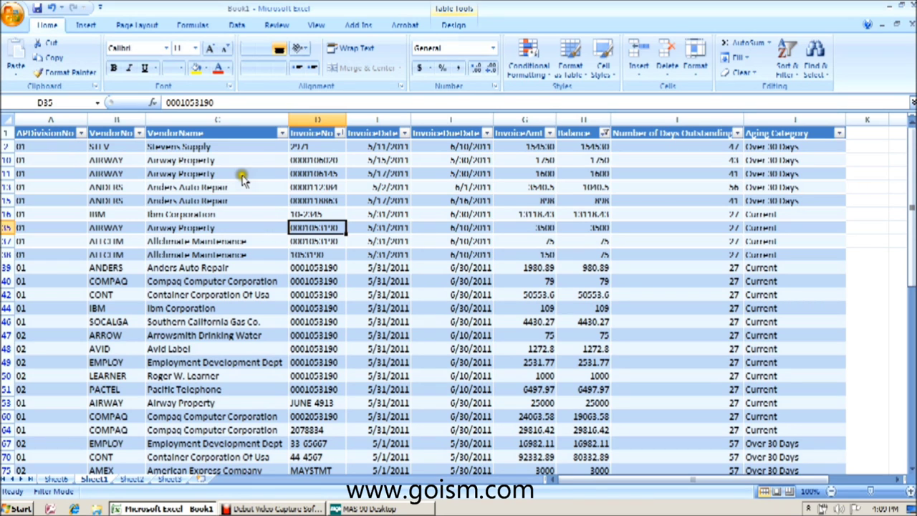
key(F12)
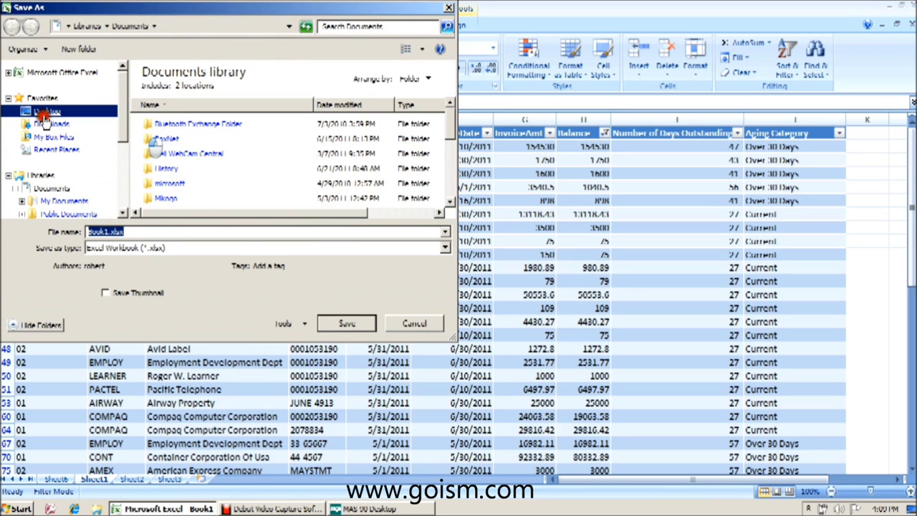
Step: Save the workbook to the Desktop as 'AP Aging Report'
click(43, 113)
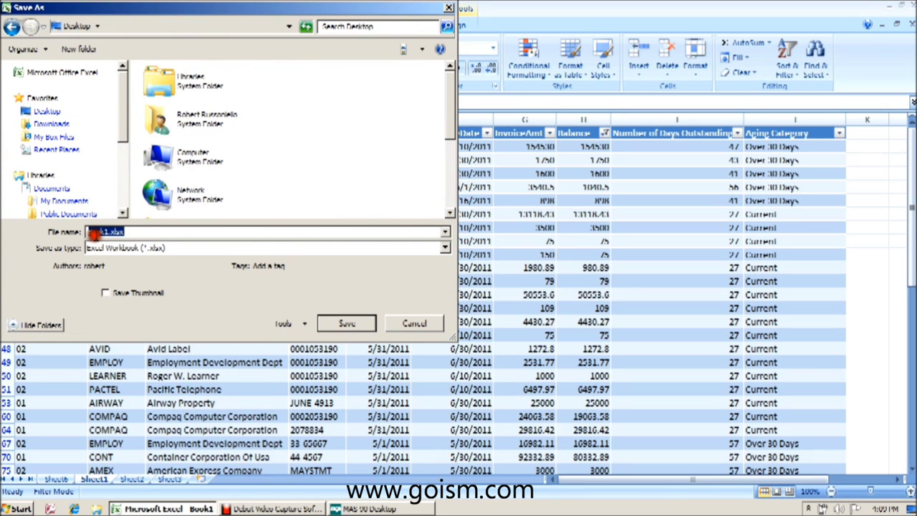
text(AP Aging )
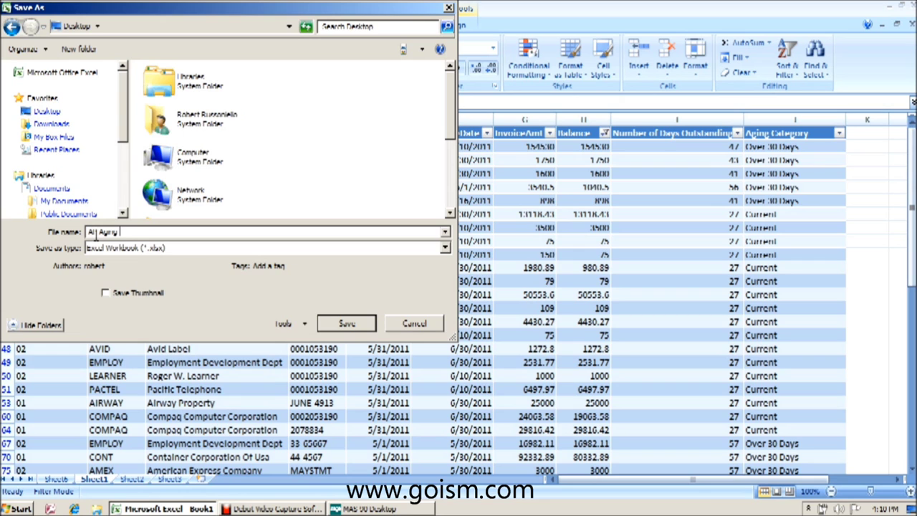
text(Report)
key(Return)
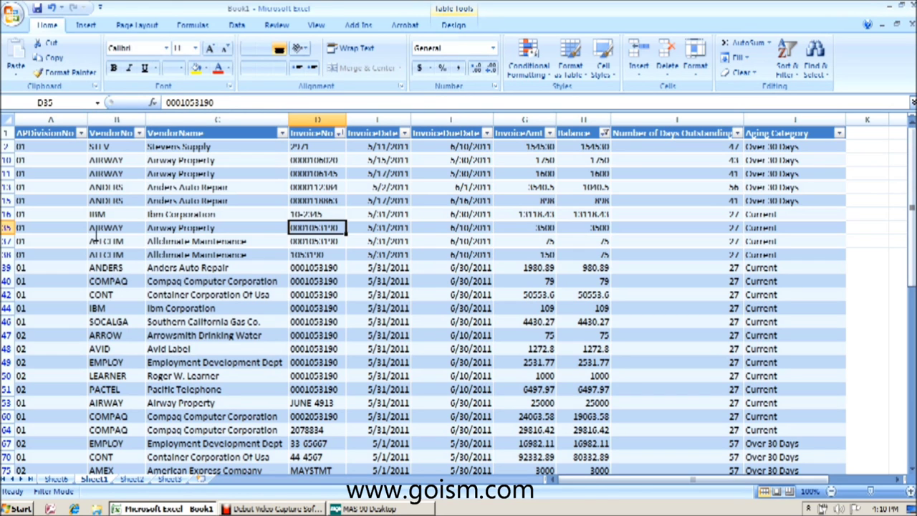